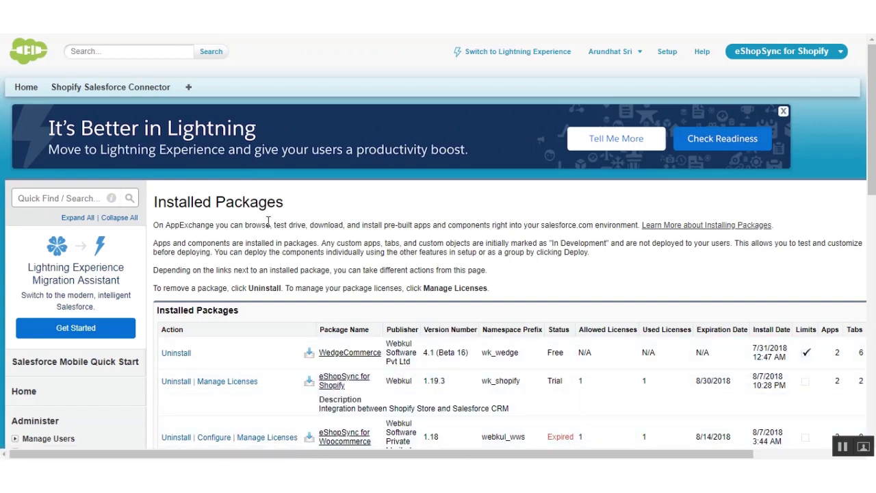
- Find the Sites page in Setup by searching for "site" and open the eShopSyncCon site's details
{"action": "left_click", "coordinate": [71, 199]}
{"action": "type", "text": "site"}
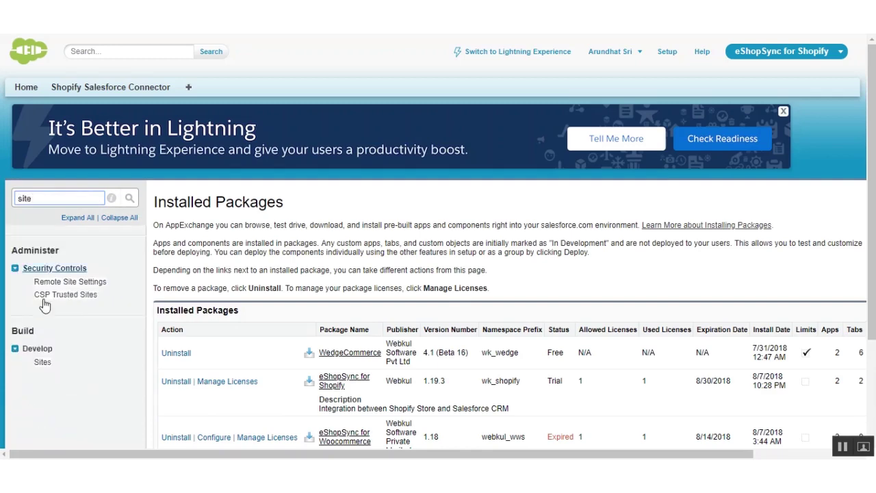
{"action": "left_click", "coordinate": [42, 362]}
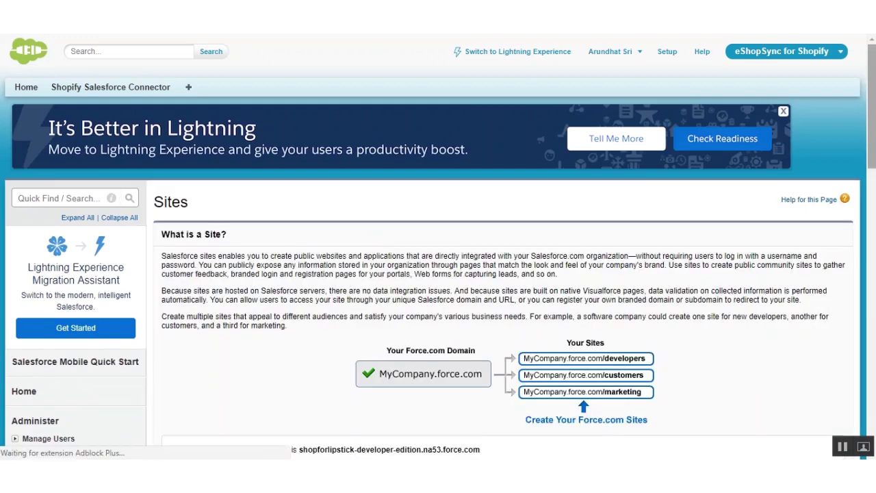
{"action": "scroll", "coordinate": [354, 232], "scroll_direction": "down", "scroll_amount": 5}
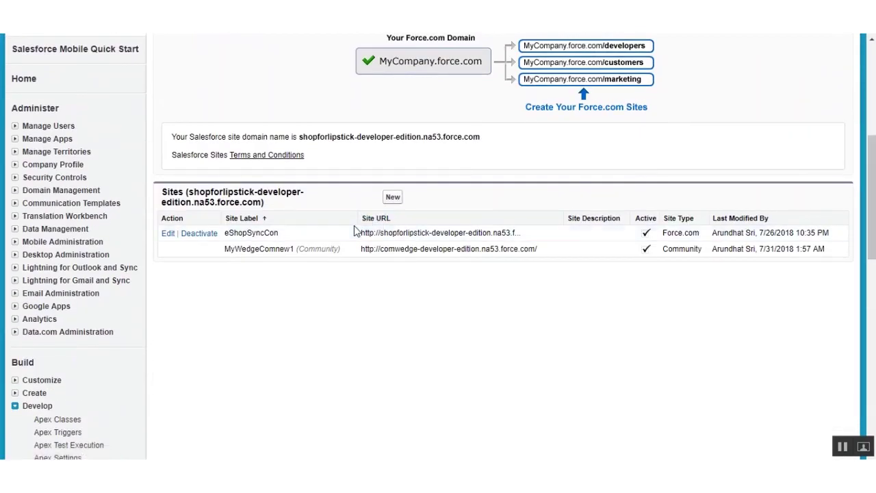
{"action": "left_click", "coordinate": [271, 235]}
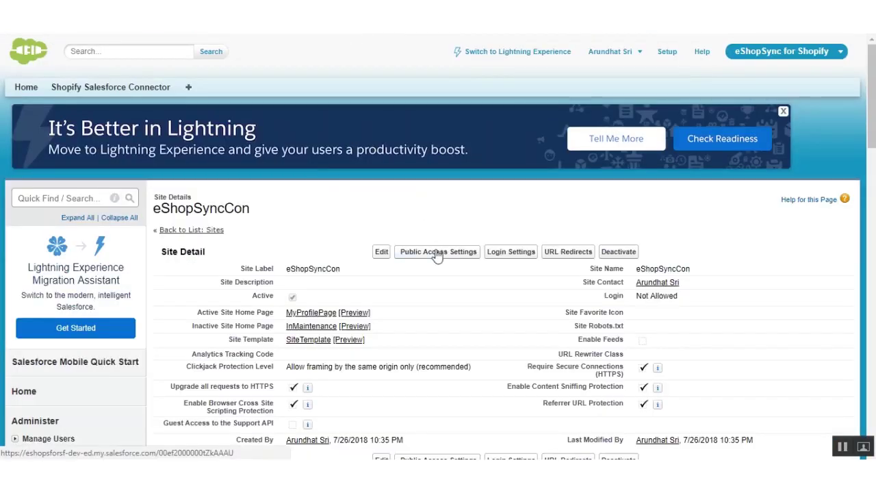
- Open the site's public access settings and examine the profile's enabled Apex class and Visualforce page access
{"action": "left_click", "coordinate": [436, 252]}
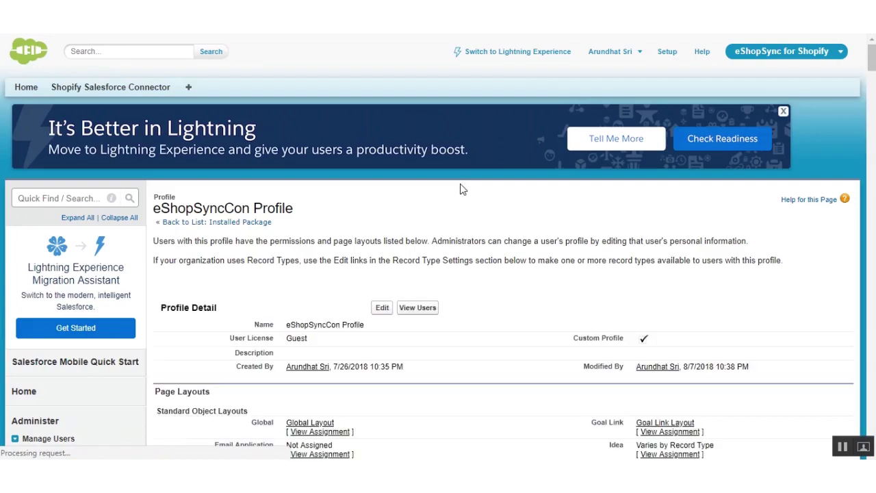
{"action": "left_click_drag", "start_coordinate": [872, 56], "coordinate": [872, 79]}
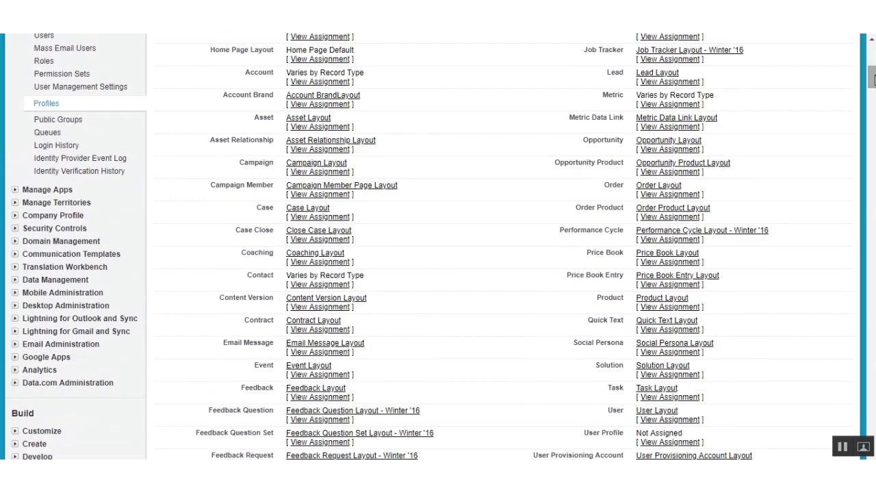
{"action": "left_click_drag", "start_coordinate": [873, 79], "coordinate": [872, 158]}
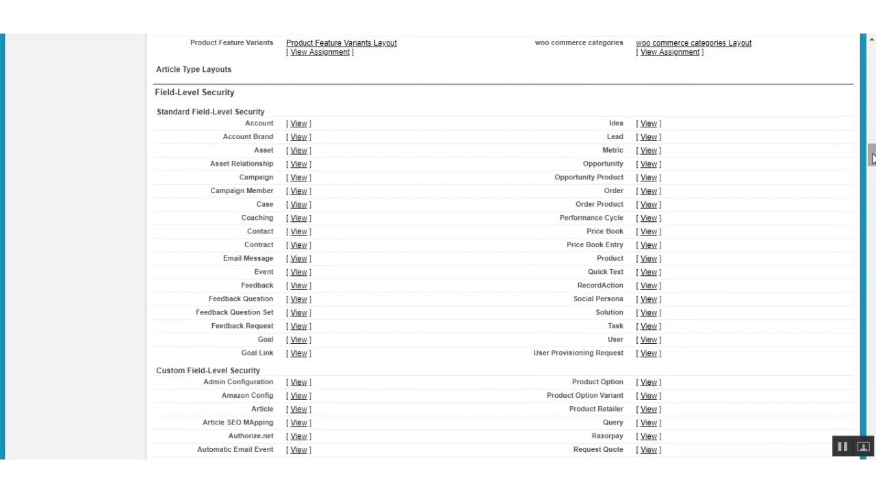
{"action": "left_click_drag", "start_coordinate": [872, 158], "coordinate": [872, 401]}
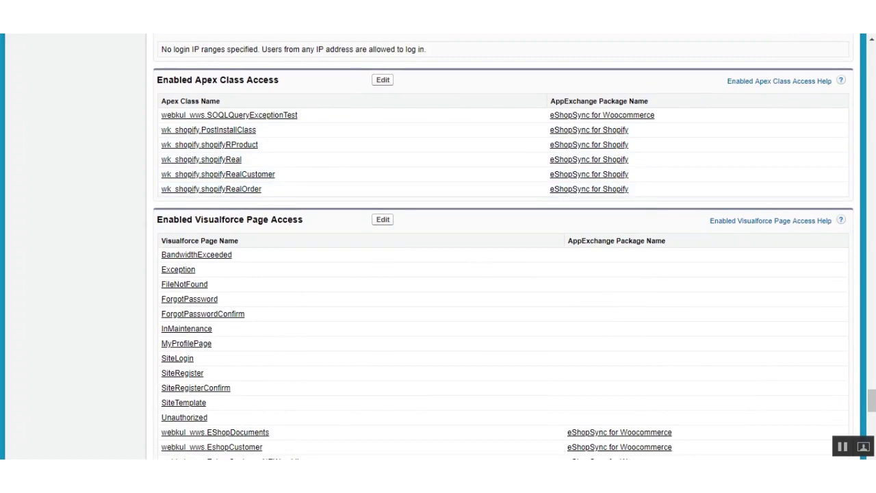
{"action": "left_click_drag", "start_coordinate": [872, 397], "coordinate": [872, 442]}
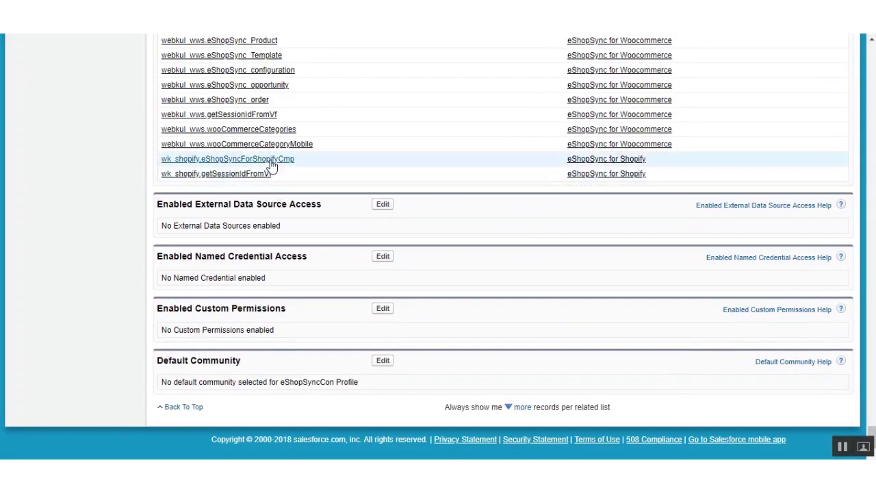
{"action": "left_click_drag", "start_coordinate": [872, 430], "coordinate": [872, 47]}
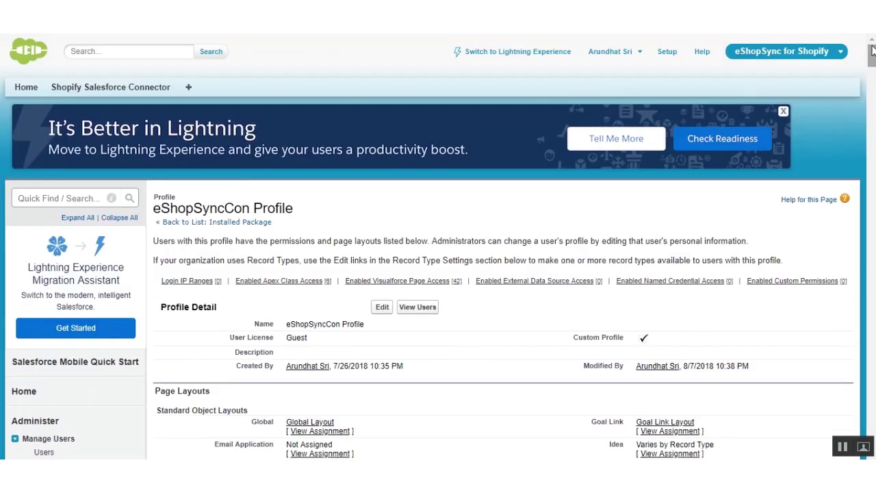
- Find and open the Certificate and Key Management page in Setup
{"action": "left_click", "coordinate": [90, 198]}
{"action": "type", "text": "cert"}
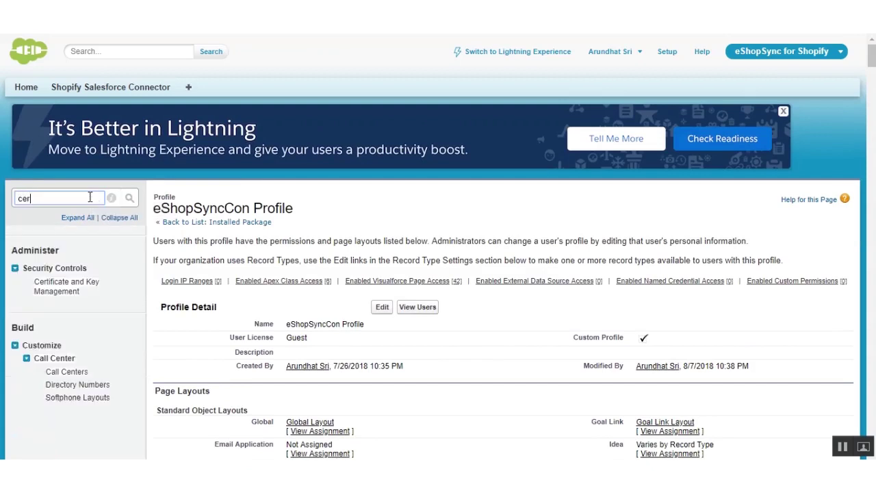
{"action": "left_click", "coordinate": [82, 291]}
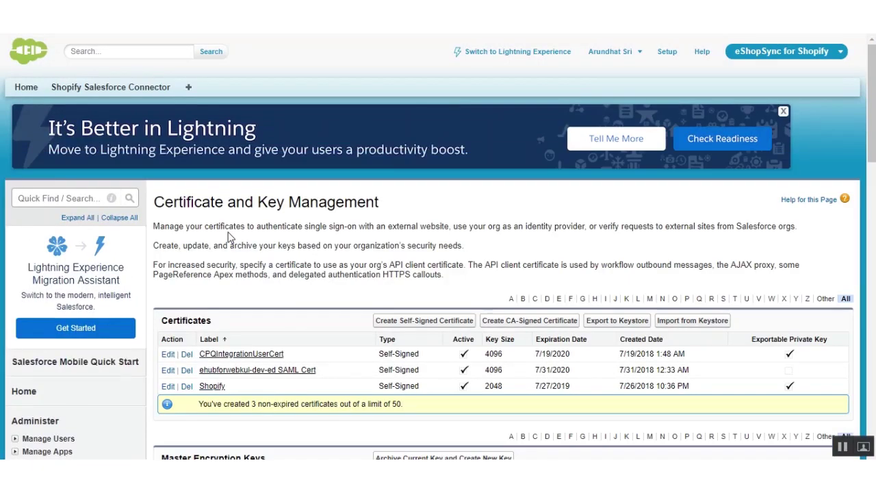
{"action": "left_click", "coordinate": [398, 324]}
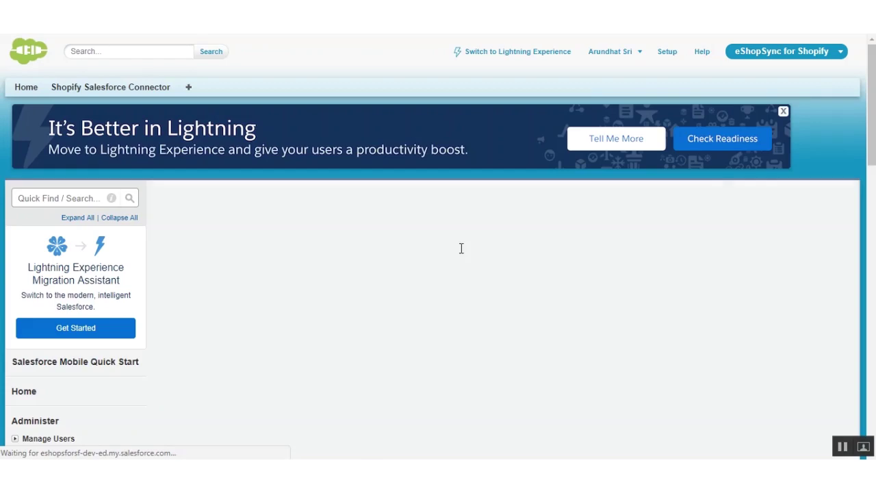
{"action": "left_click", "coordinate": [360, 289]}
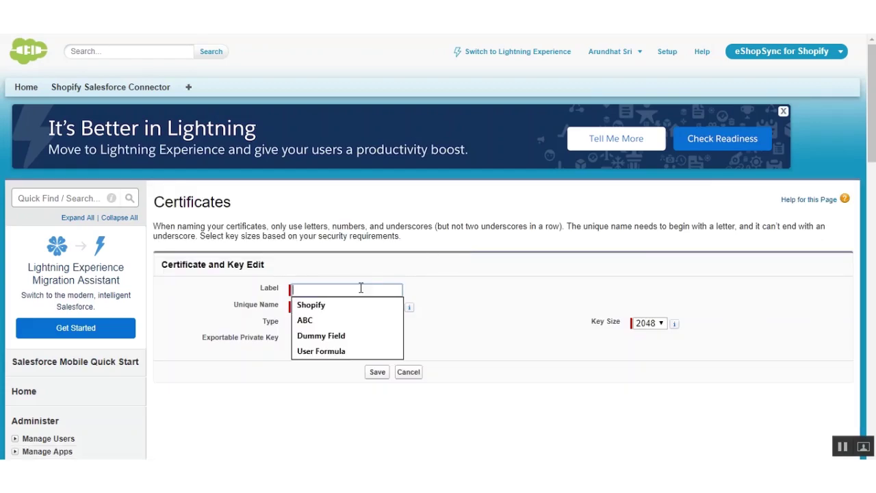
{"action": "left_click", "coordinate": [343, 300]}
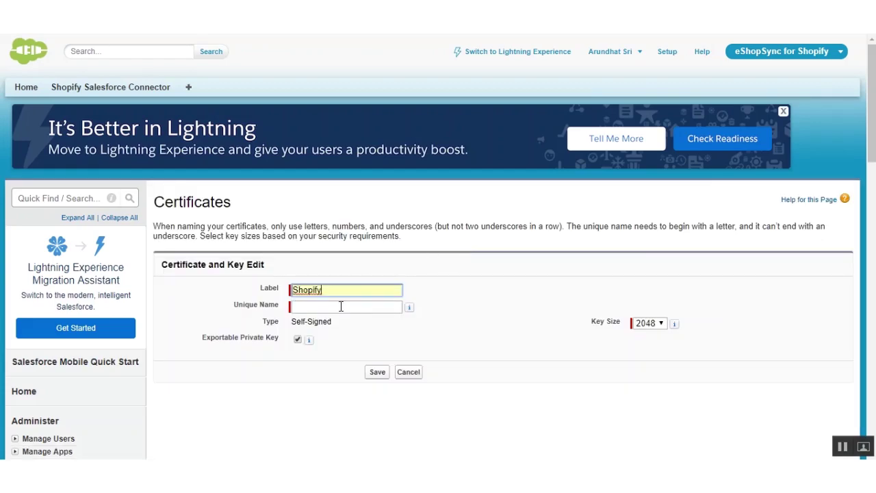
{"action": "left_click", "coordinate": [344, 306]}
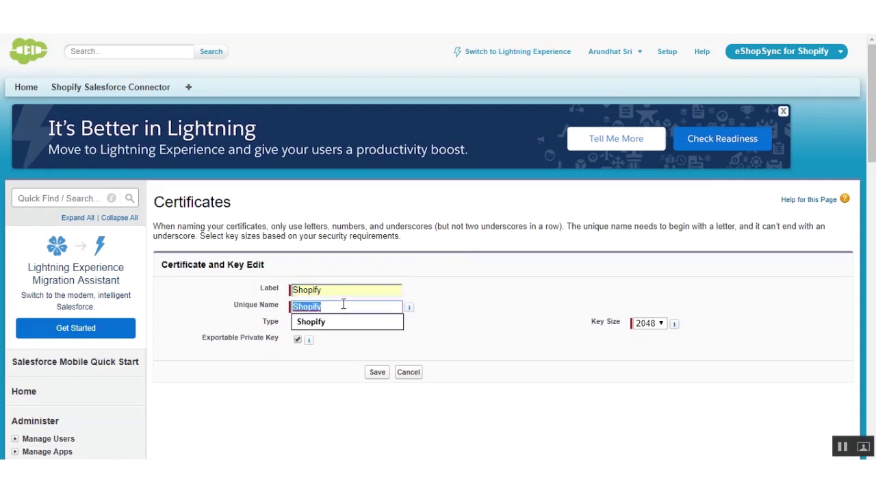
{"action": "left_click", "coordinate": [407, 373]}
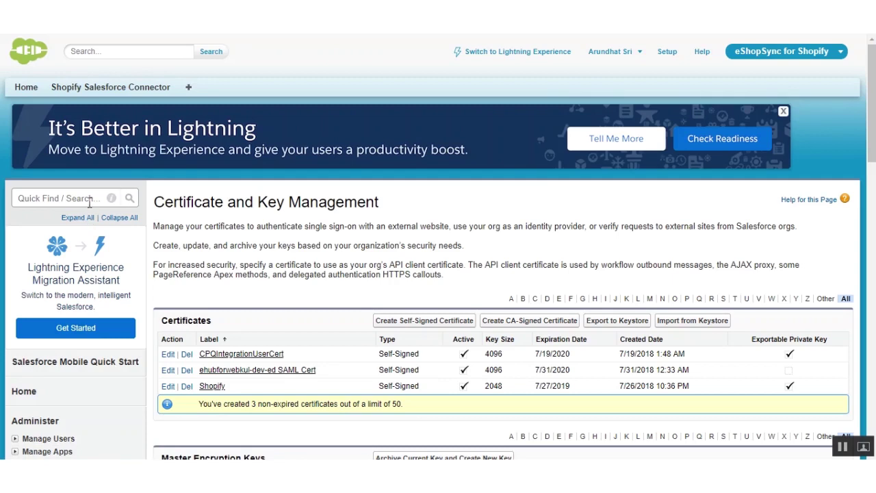
- Find Remote Site Settings in Setup by searching for "remote" and start a new remote site
{"action": "left_click", "coordinate": [89, 199]}
{"action": "type", "text": "remote"}
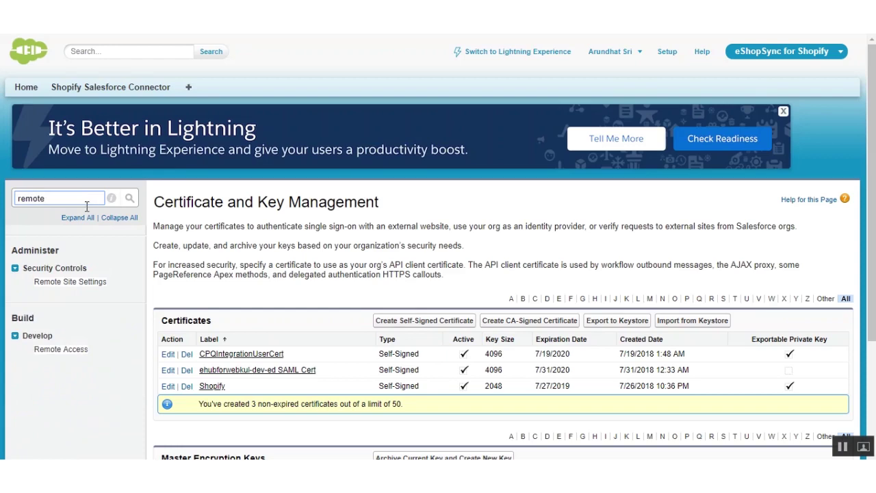
{"action": "left_click", "coordinate": [74, 283]}
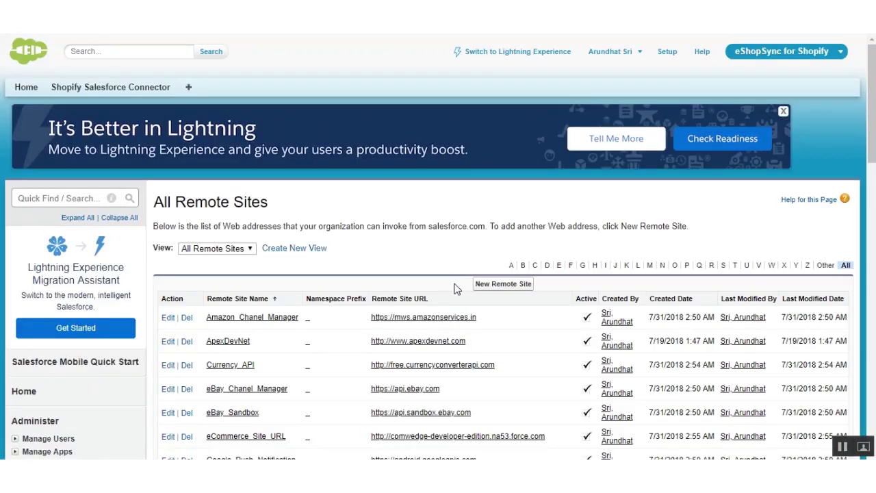
{"action": "left_click", "coordinate": [491, 284]}
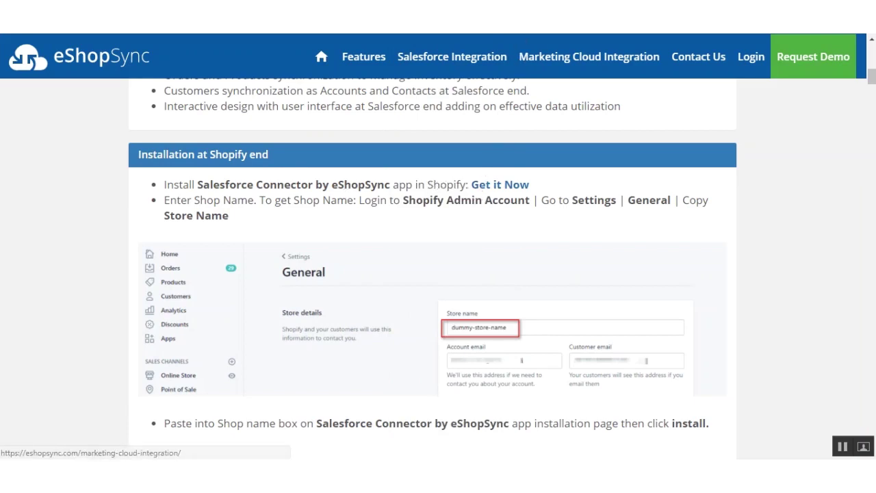
- Open the Shopify shop's configuration for editing, check the General options and real-time sync switches, and save them
{"action": "mouse_move", "coordinate": [548, 112]}
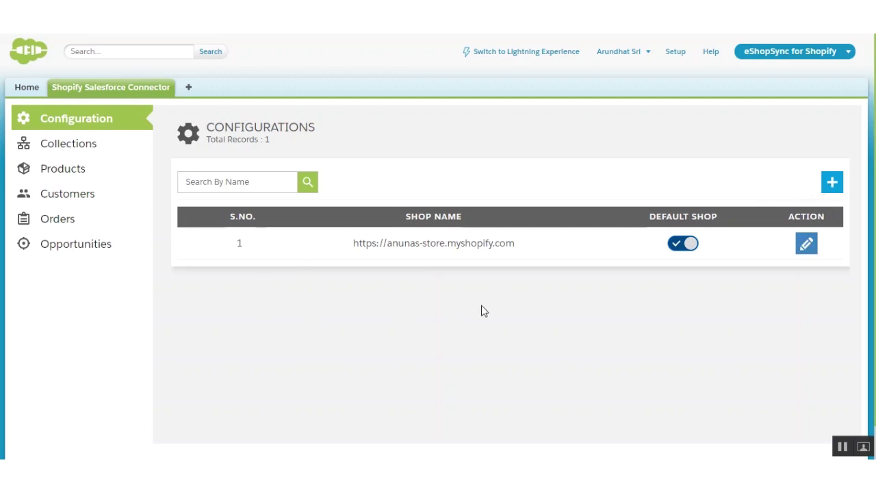
{"action": "left_click", "coordinate": [807, 245]}
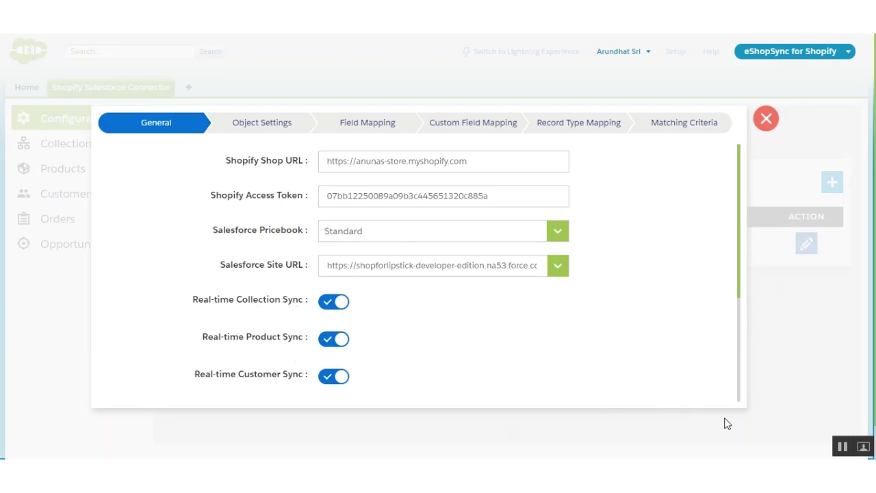
{"action": "left_click_drag", "start_coordinate": [739, 271], "coordinate": [740, 335]}
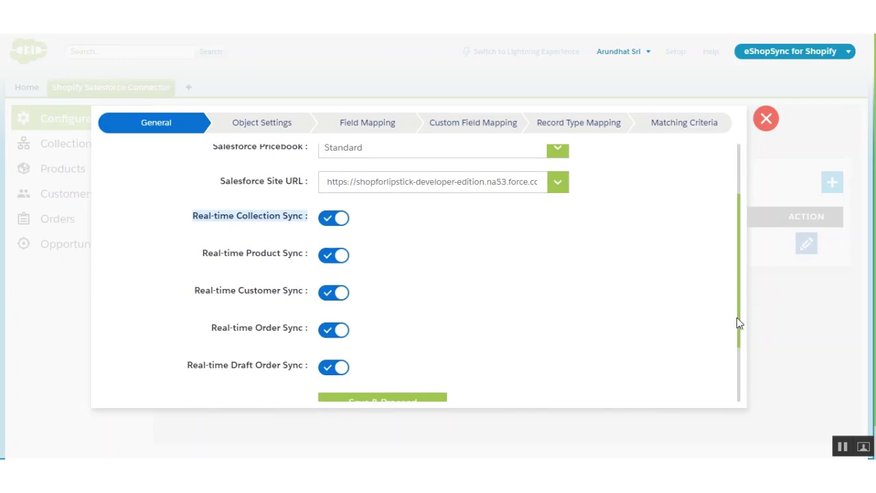
{"action": "scroll", "coordinate": [733, 335], "scroll_direction": "down", "scroll_amount": 1}
{"action": "left_click", "coordinate": [404, 369]}
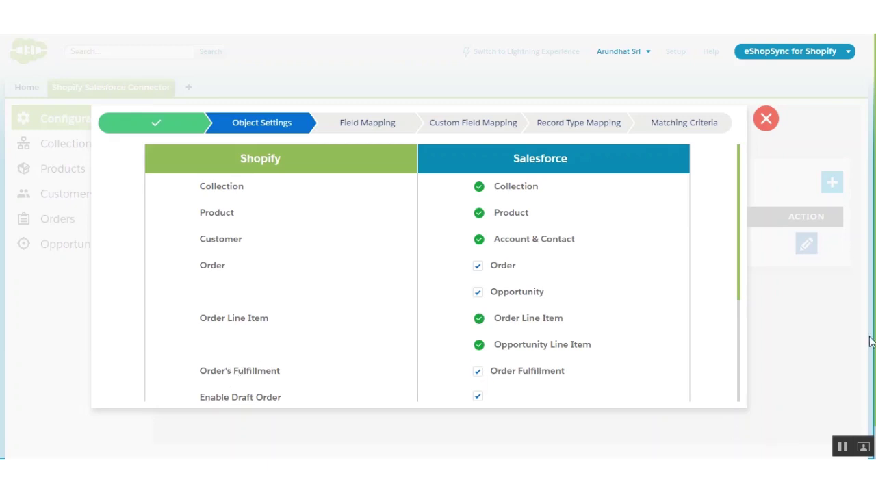
- Check the Shopify-to-Salesforce object settings, including draft orders and draft order line items, and save them
{"action": "left_click_drag", "start_coordinate": [741, 260], "coordinate": [747, 333]}
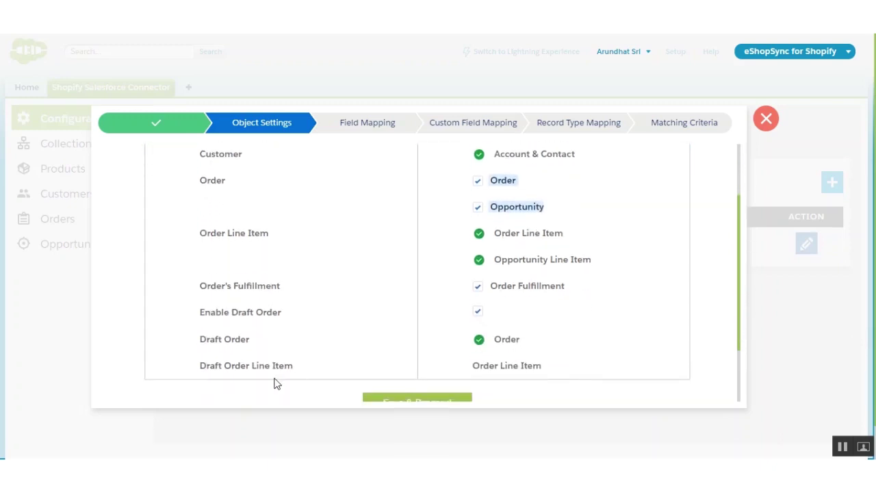
{"action": "left_click_drag", "start_coordinate": [219, 336], "coordinate": [258, 362]}
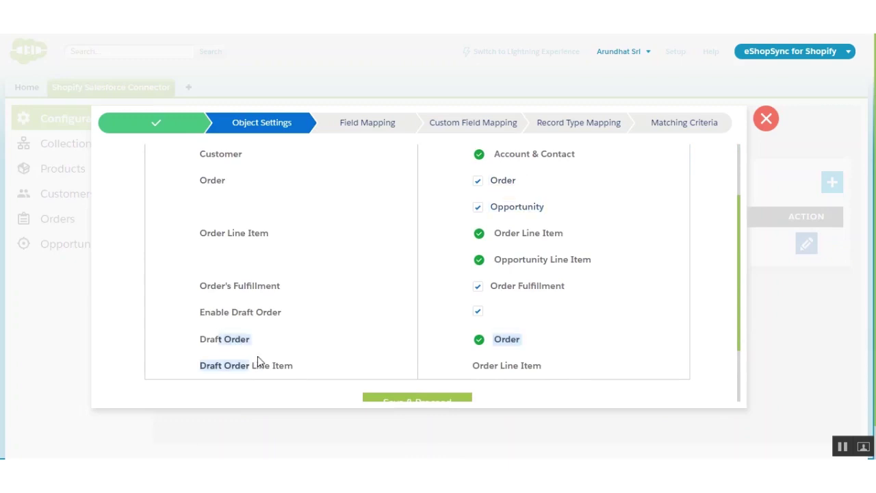
{"action": "left_click", "coordinate": [497, 342]}
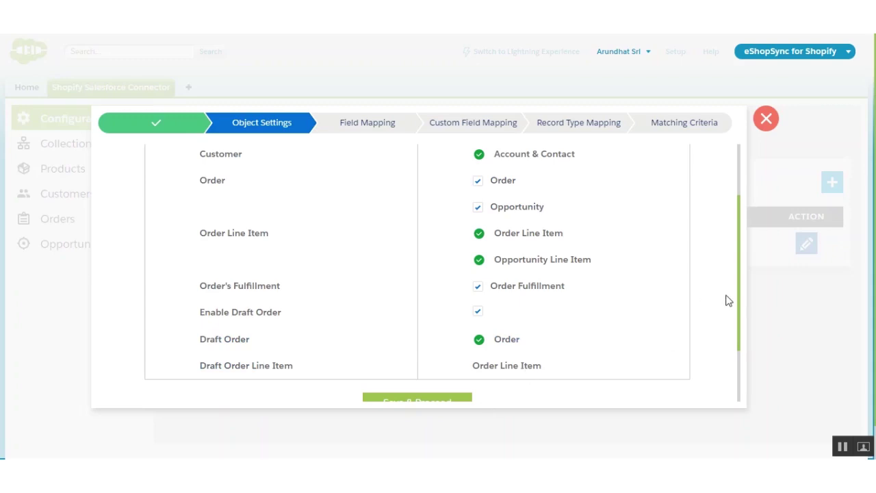
{"action": "scroll", "coordinate": [739, 303], "scroll_direction": "down", "scroll_amount": 2}
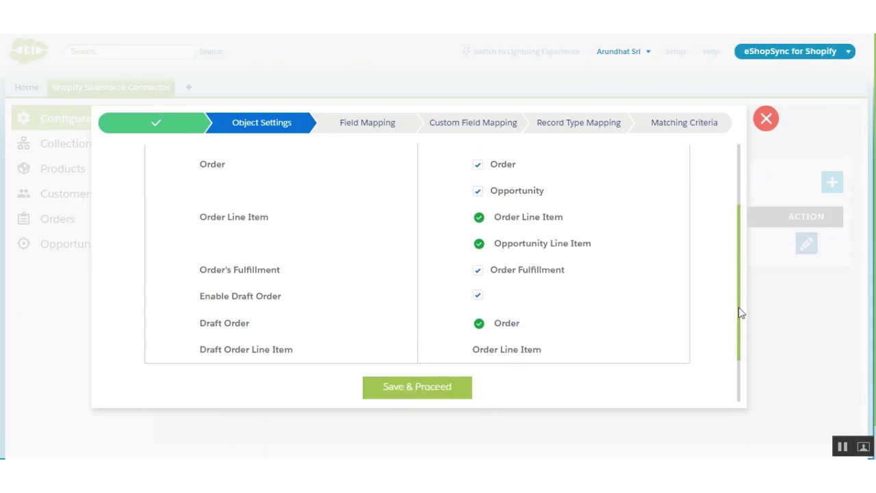
{"action": "left_click", "coordinate": [441, 379]}
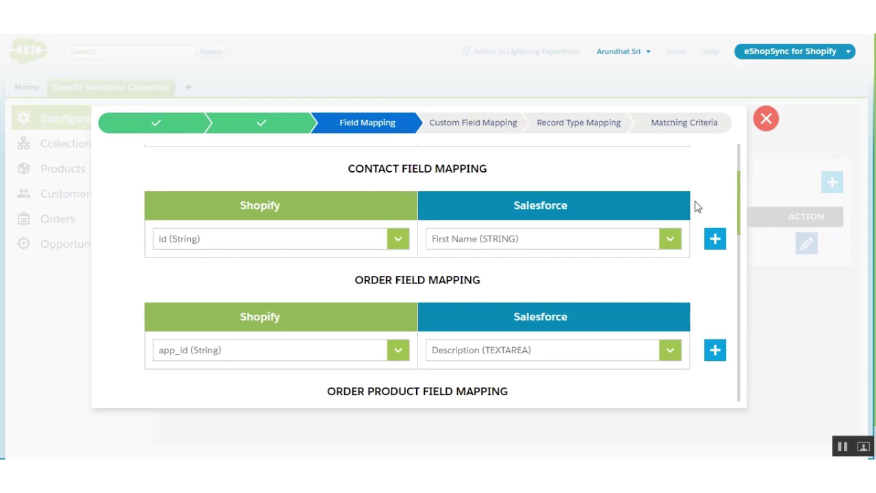
- Go through the field mappings and turn off Sync All Contacts In Single Account in the customer settings
{"action": "double_click", "coordinate": [740, 199]}
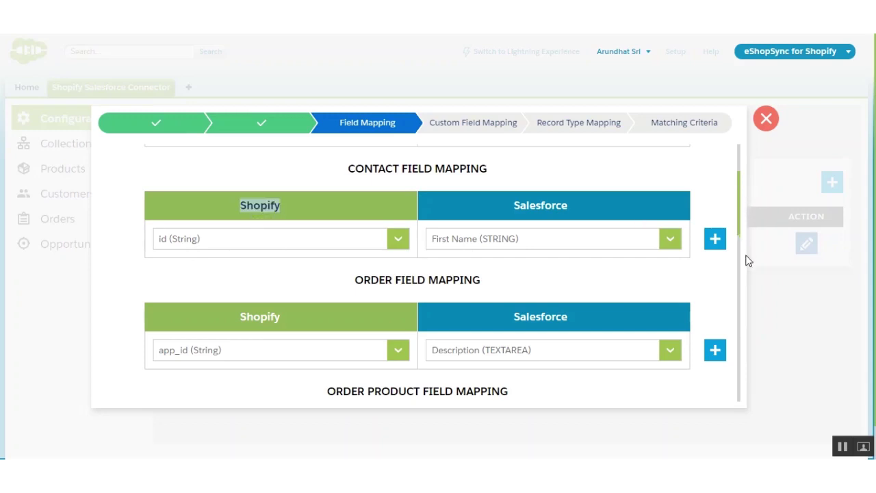
{"action": "scroll", "coordinate": [740, 264], "scroll_direction": "down", "scroll_amount": 3}
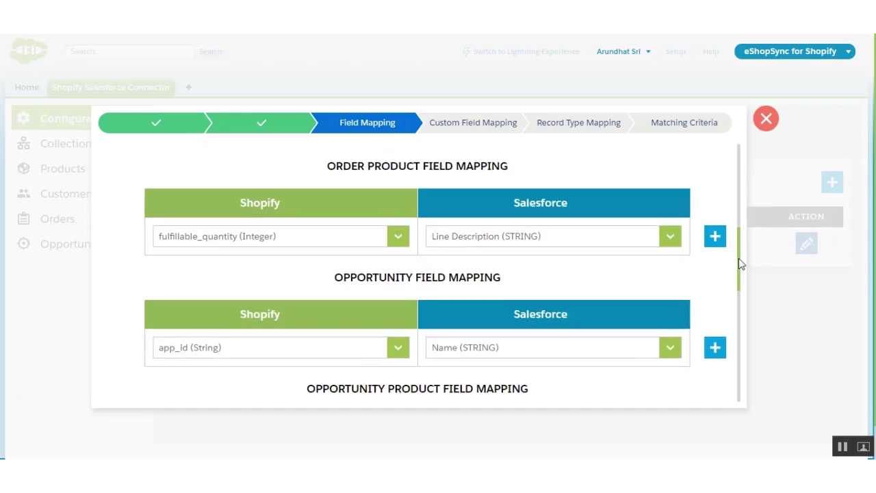
{"action": "left_click", "coordinate": [739, 320]}
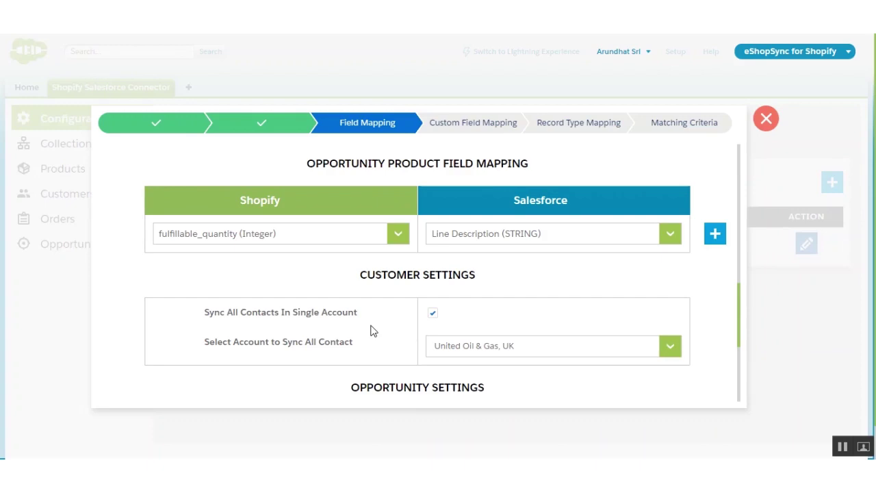
{"action": "left_click", "coordinate": [433, 314]}
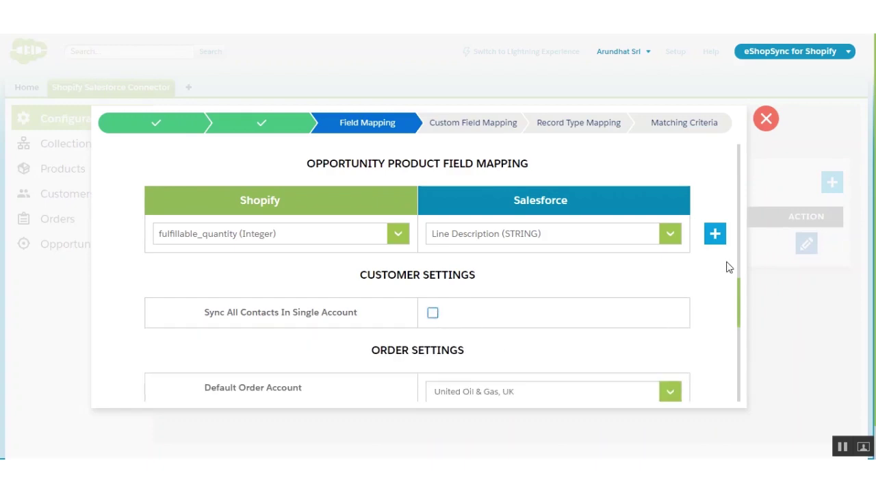
- Check the default order accounts and turn on Create Contract in the order settings
{"action": "left_click_drag", "start_coordinate": [737, 291], "coordinate": [741, 337]}
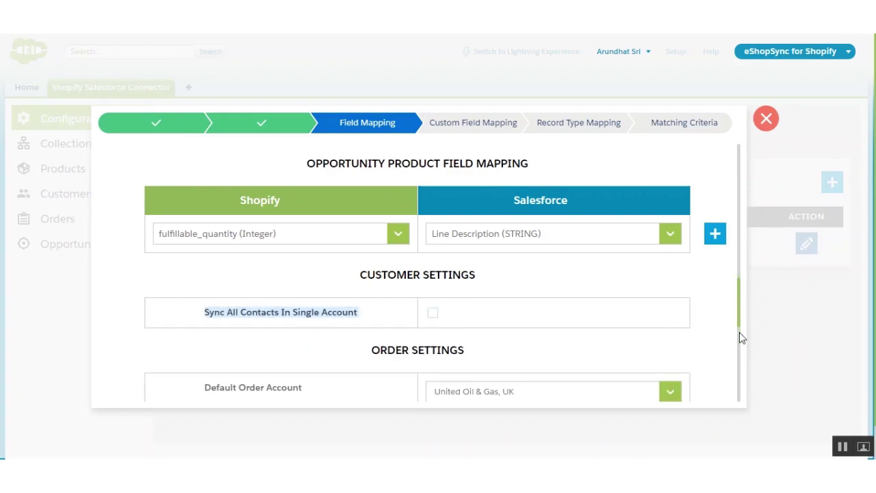
{"action": "scroll", "coordinate": [739, 337], "scroll_direction": "down", "scroll_amount": 3}
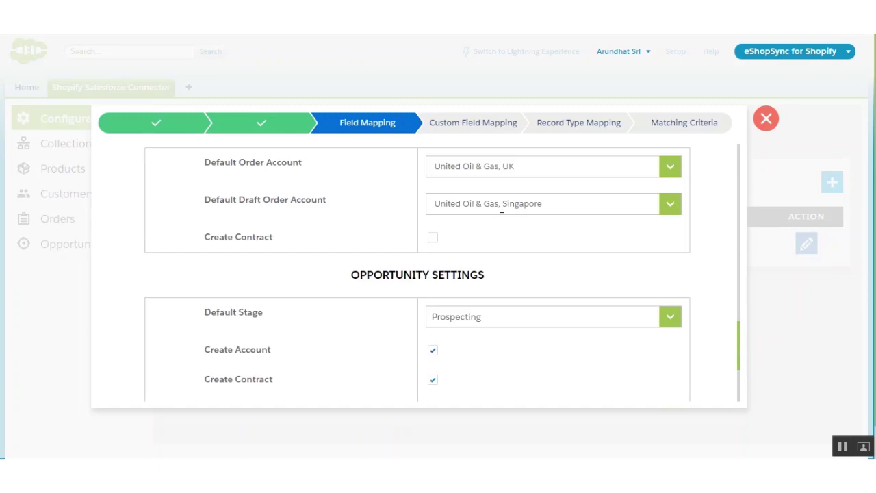
{"action": "left_click", "coordinate": [433, 236]}
- Check the opportunity settings, including the Default Contact Role, and save the field mapping
{"action": "scroll", "coordinate": [739, 391], "scroll_direction": "down", "scroll_amount": 3}
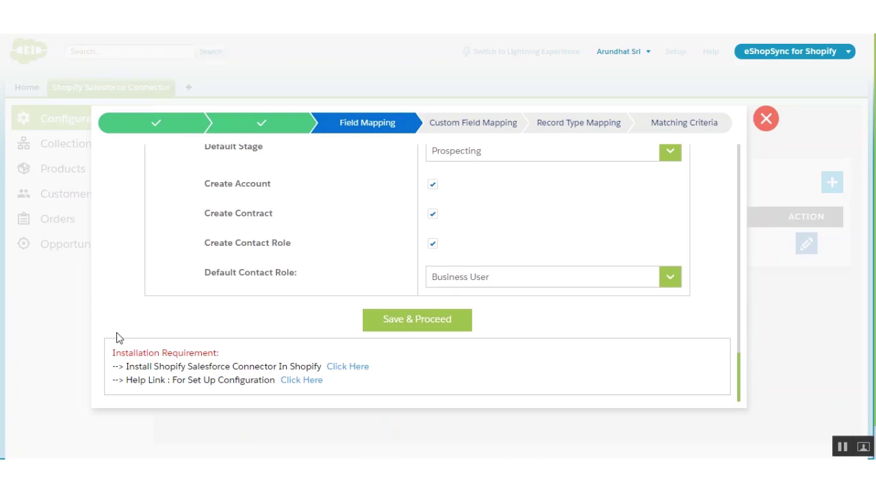
{"action": "left_click", "coordinate": [672, 279]}
{"action": "left_click", "coordinate": [672, 278]}
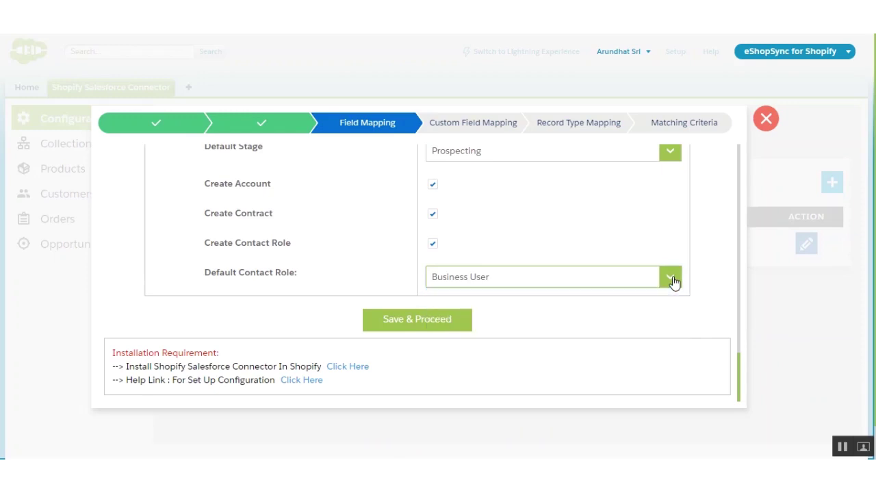
{"action": "left_click", "coordinate": [843, 446]}
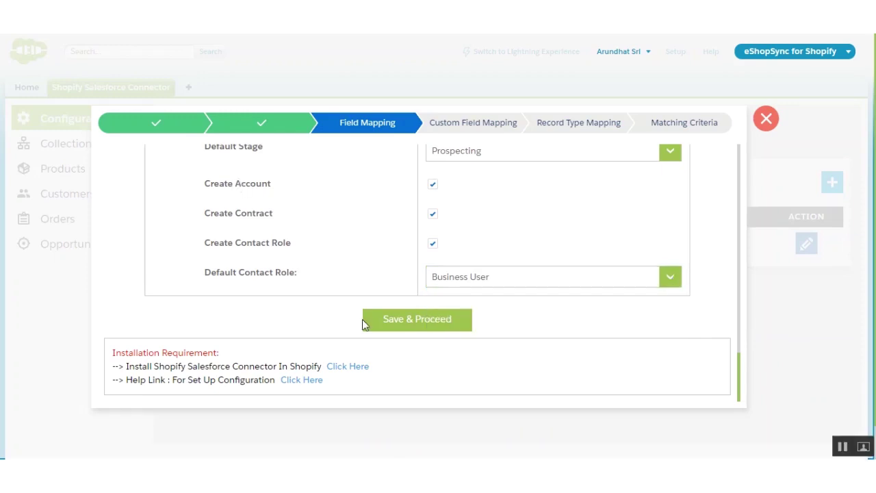
{"action": "left_click", "coordinate": [400, 324]}
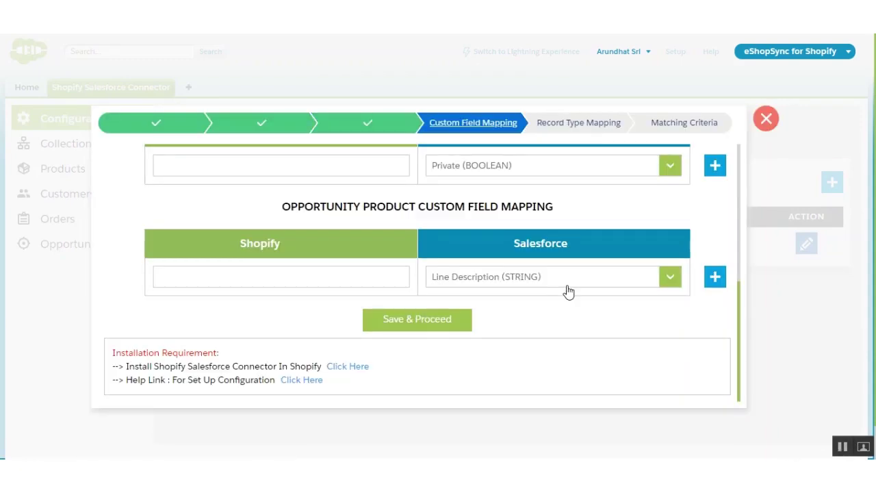
- Look through the order, order product and opportunity custom field mappings and save them
{"action": "left_click_drag", "start_coordinate": [739, 376], "coordinate": [737, 224]}
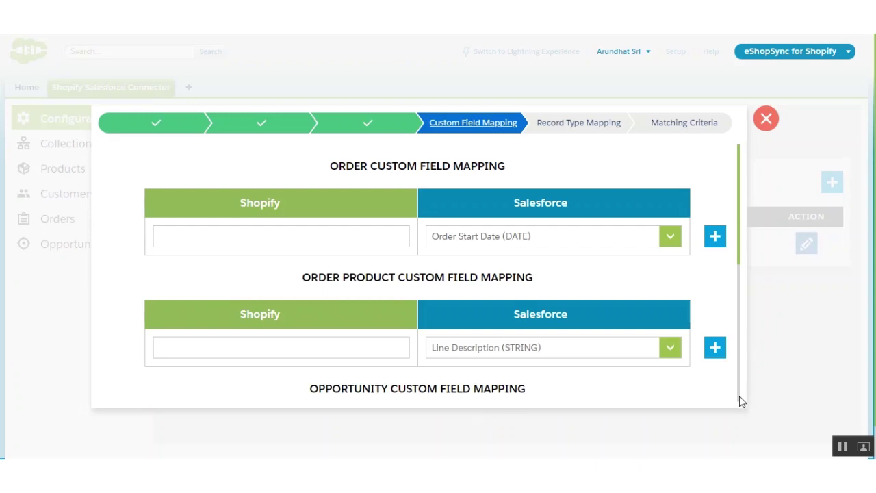
{"action": "scroll", "coordinate": [740, 401], "scroll_direction": "down", "scroll_amount": 5}
{"action": "left_click", "coordinate": [456, 331]}
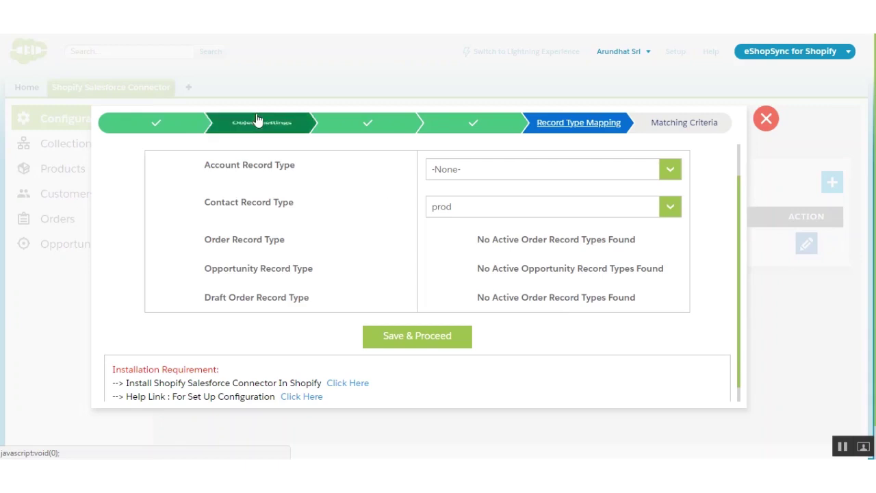
- Set the Account Record Type to As in the record type mapping
{"action": "left_click", "coordinate": [572, 177]}
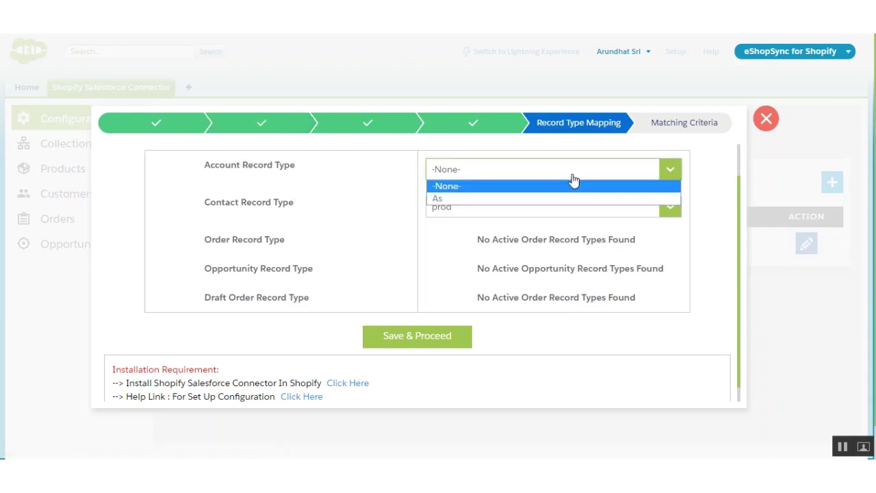
{"action": "left_click", "coordinate": [551, 200]}
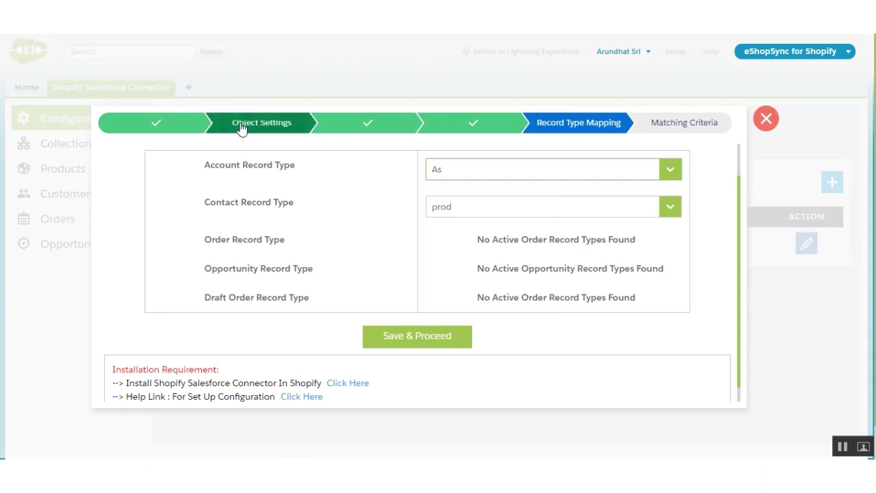
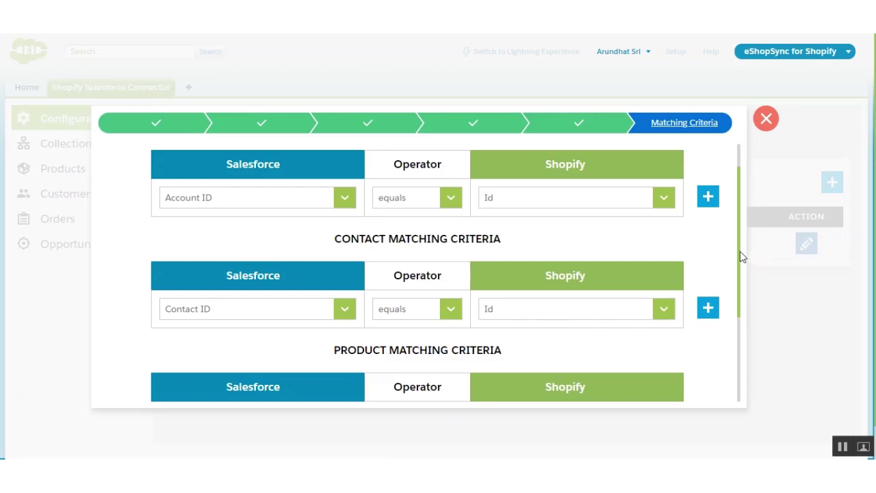
- Add two account matching criteria: Account ID equals Id, and Photo URL equals Note
{"action": "left_click_drag", "start_coordinate": [738, 246], "coordinate": [739, 222]}
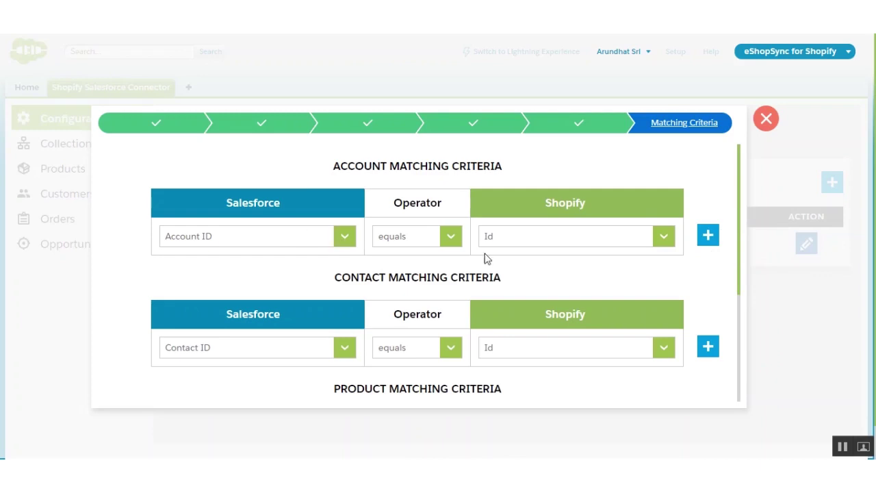
{"action": "left_click", "coordinate": [709, 236]}
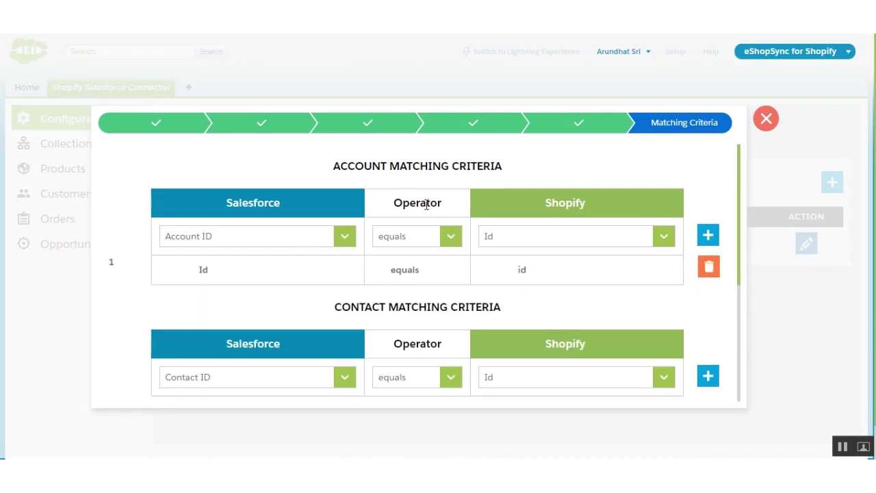
{"action": "left_click", "coordinate": [346, 239]}
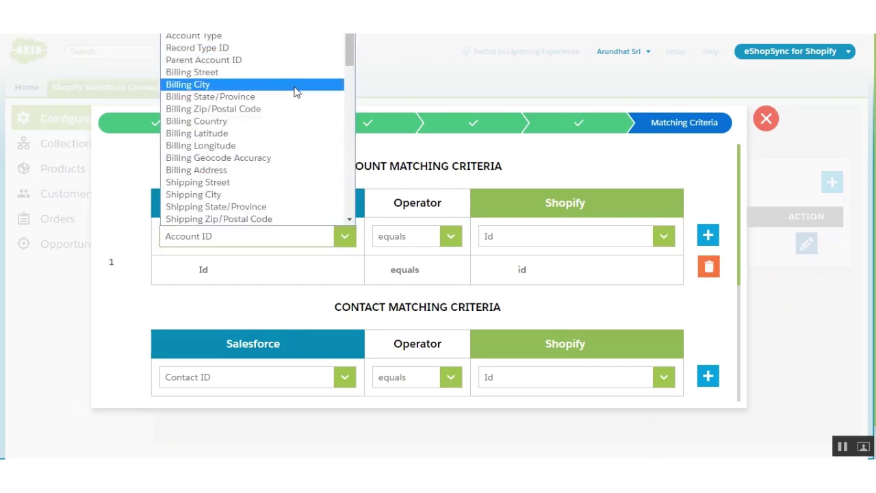
{"action": "key", "text": "p"}
{"action": "key", "text": "p"}
{"action": "key", "text": "p"}
{"action": "key", "text": "p"}
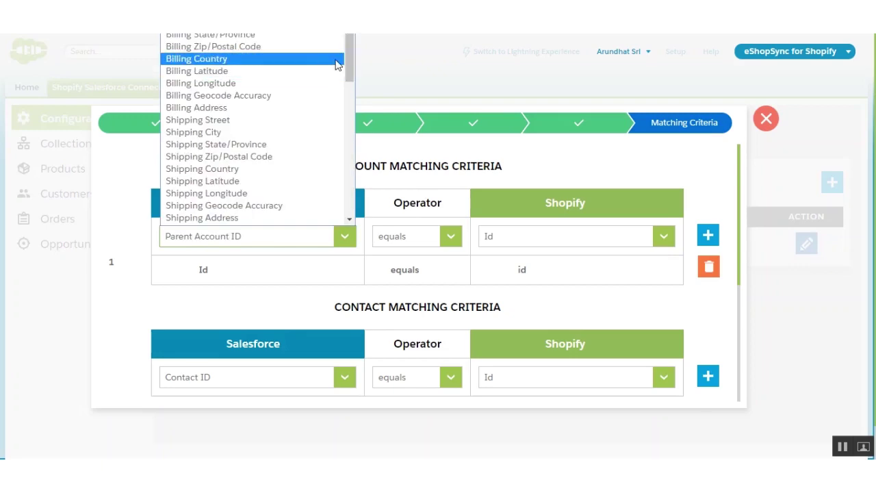
{"action": "left_click_drag", "start_coordinate": [350, 64], "coordinate": [350, 88]}
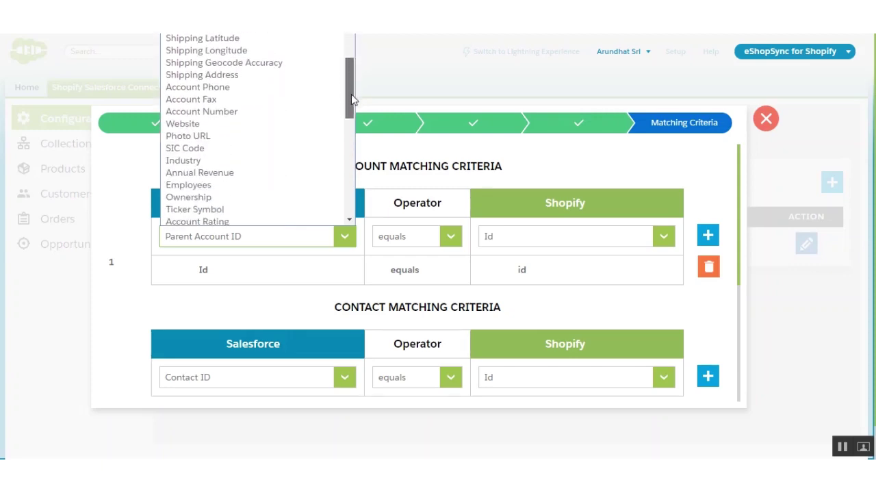
{"action": "left_click", "coordinate": [226, 137]}
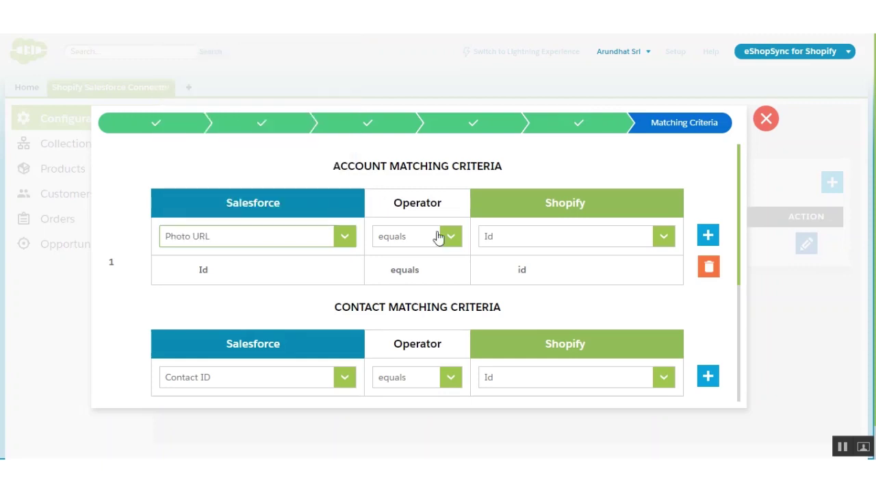
{"action": "left_click", "coordinate": [663, 241]}
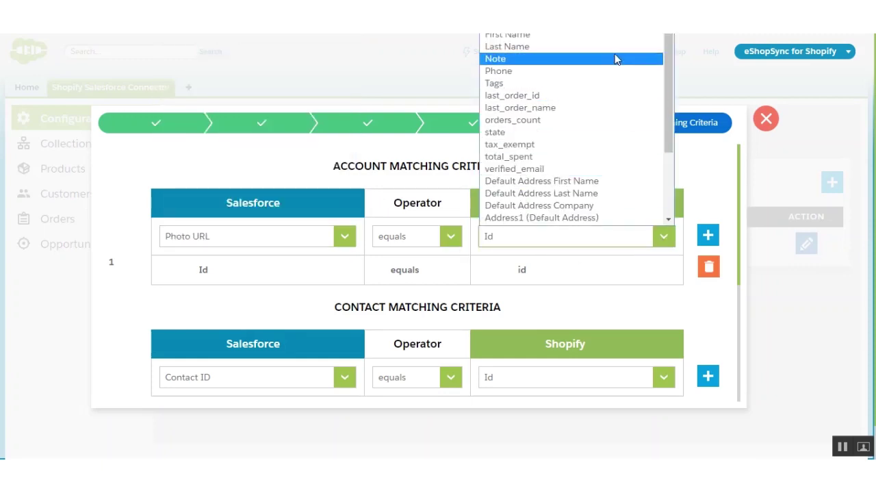
{"action": "left_click", "coordinate": [616, 59]}
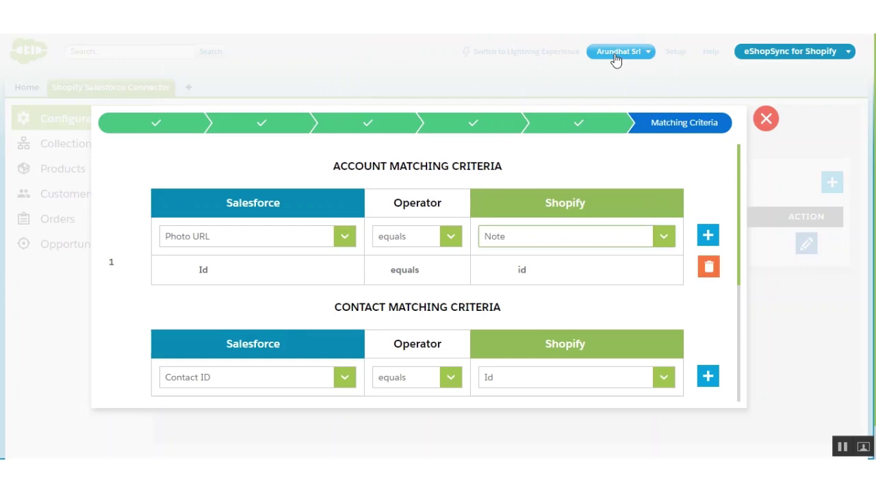
{"action": "left_click", "coordinate": [709, 233]}
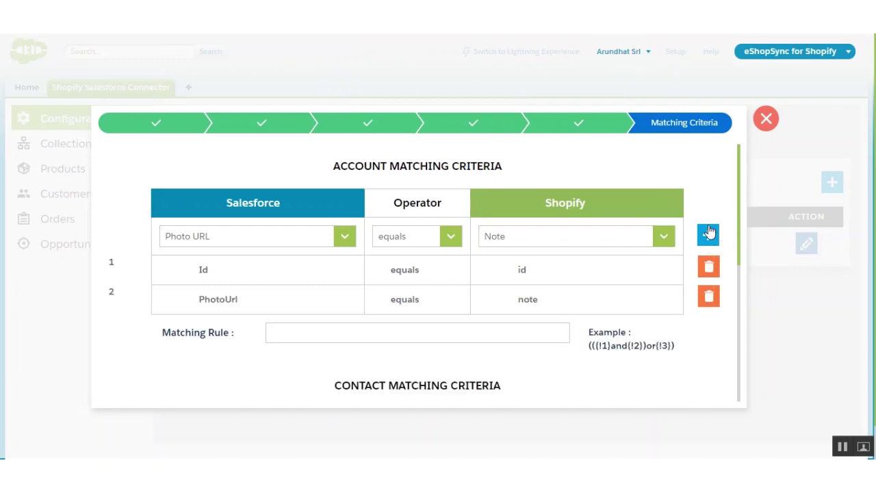
- Look at the Matching Rule field and delete both account matching criteria
{"action": "left_click", "coordinate": [304, 330]}
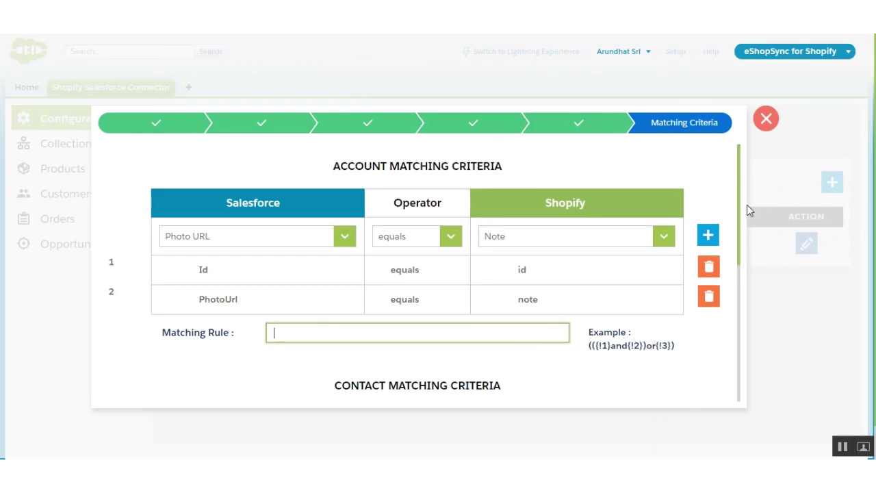
{"action": "left_click_drag", "start_coordinate": [739, 203], "coordinate": [755, 358]}
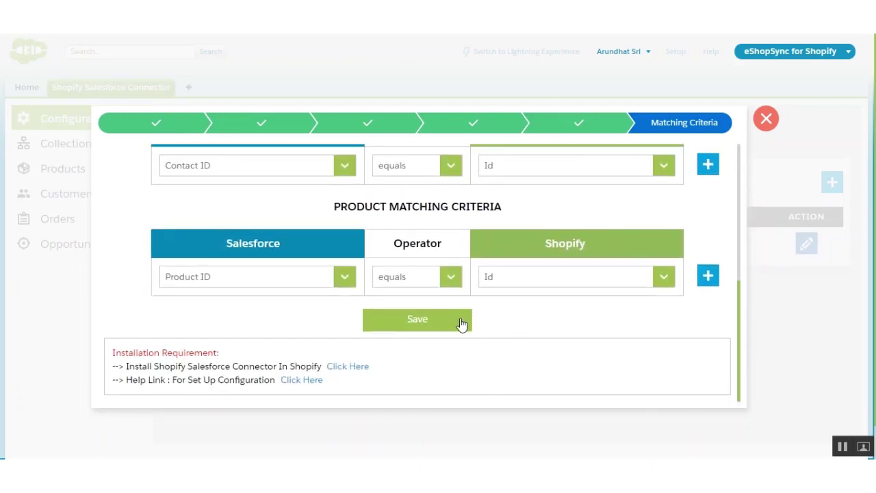
{"action": "left_click_drag", "start_coordinate": [738, 310], "coordinate": [745, 189]}
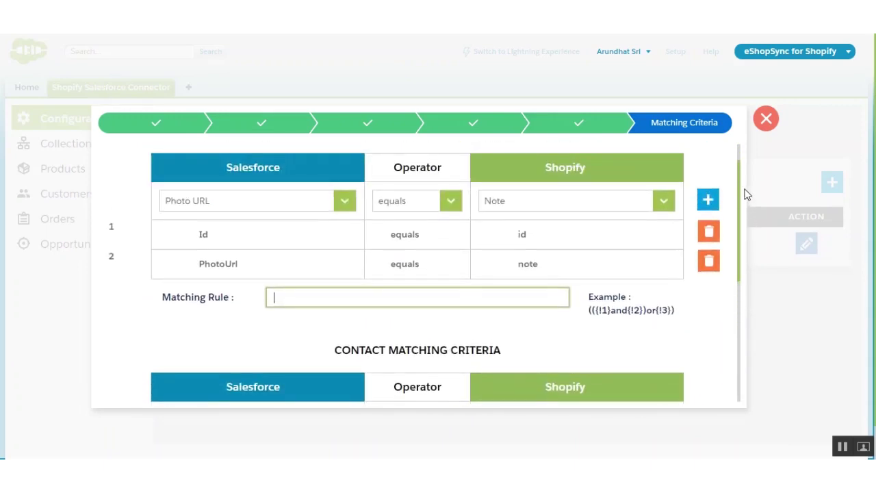
{"action": "left_click", "coordinate": [712, 243]}
{"action": "left_click", "coordinate": [712, 244]}
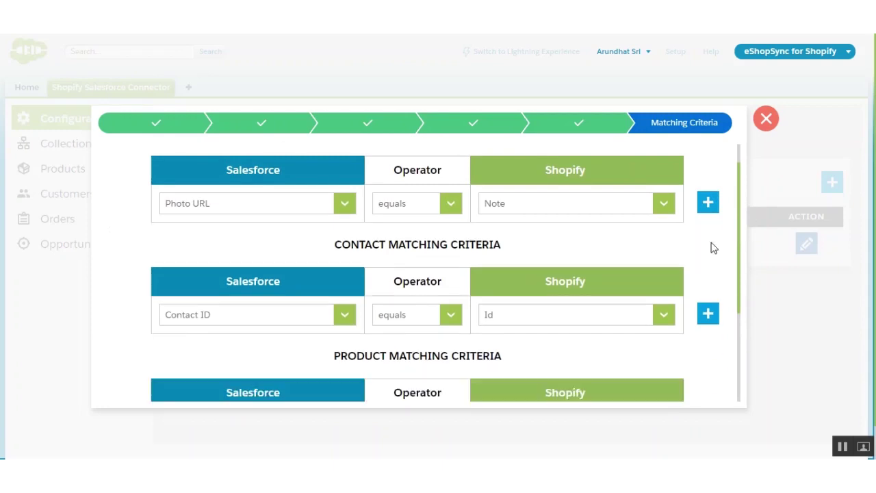
- Save the matching criteria to finish the shop's configuration
{"action": "left_click_drag", "start_coordinate": [739, 260], "coordinate": [732, 354]}
{"action": "scroll", "coordinate": [733, 354], "scroll_direction": "down", "scroll_amount": 1}
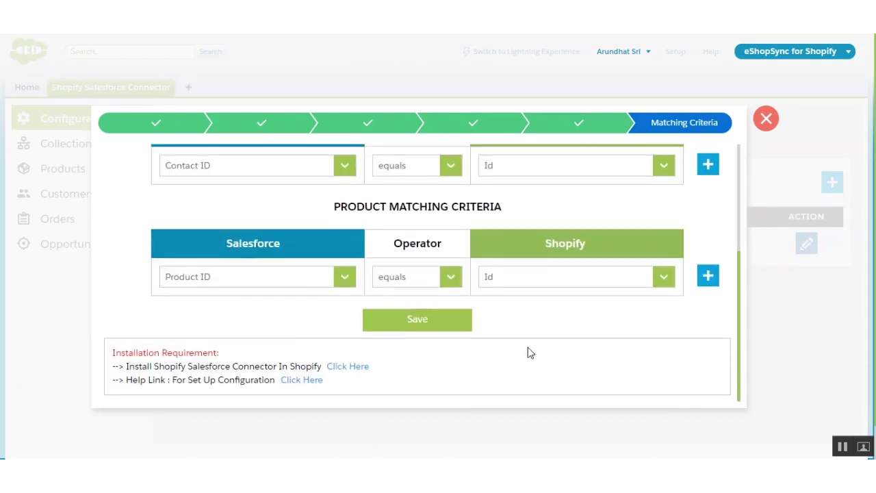
{"action": "left_click", "coordinate": [464, 332]}
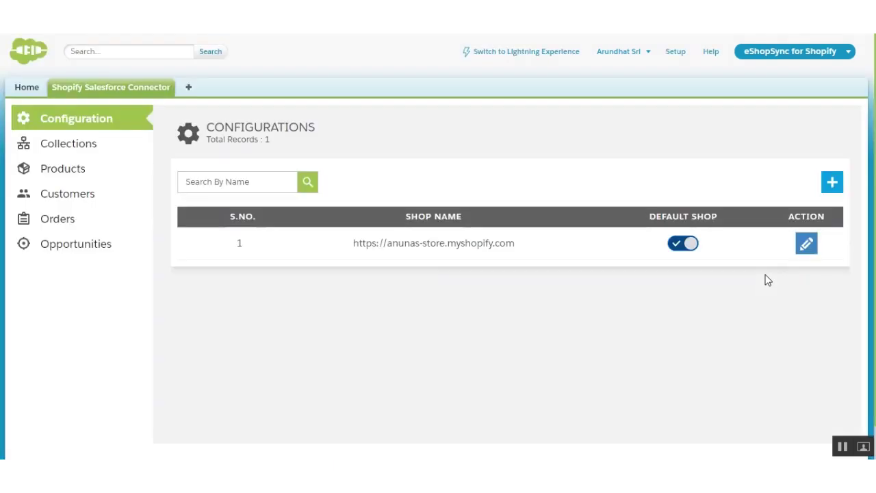
{"action": "left_click", "coordinate": [842, 446]}
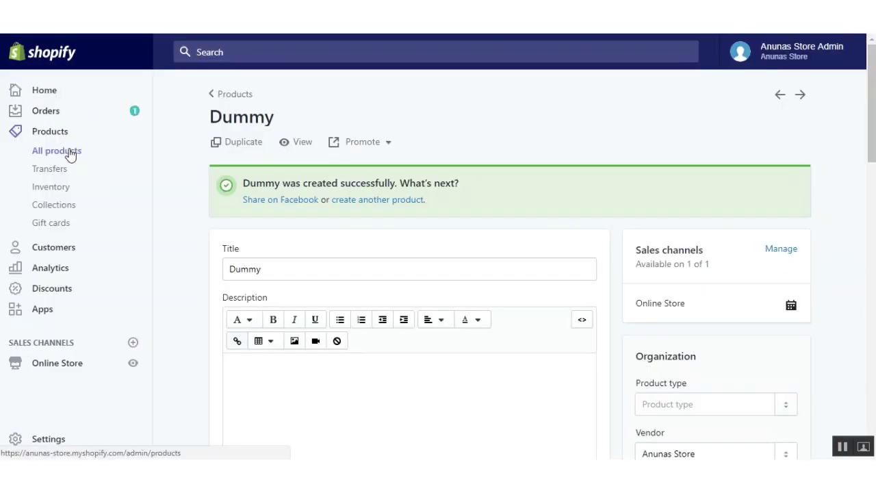
- Check the Shopify collections, then filter the Salesforce connector's product list by shop name anunas-store and look through the products
{"action": "left_click", "coordinate": [62, 207]}
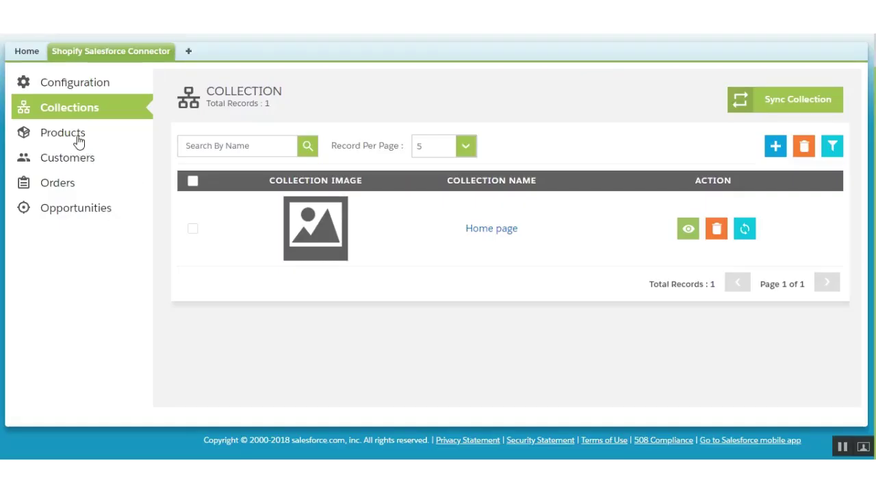
{"action": "left_click", "coordinate": [75, 135]}
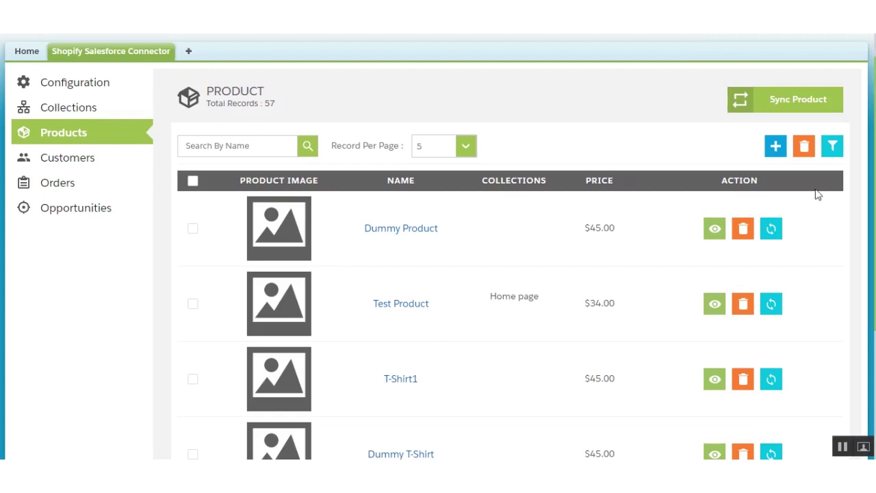
{"action": "left_click", "coordinate": [833, 147]}
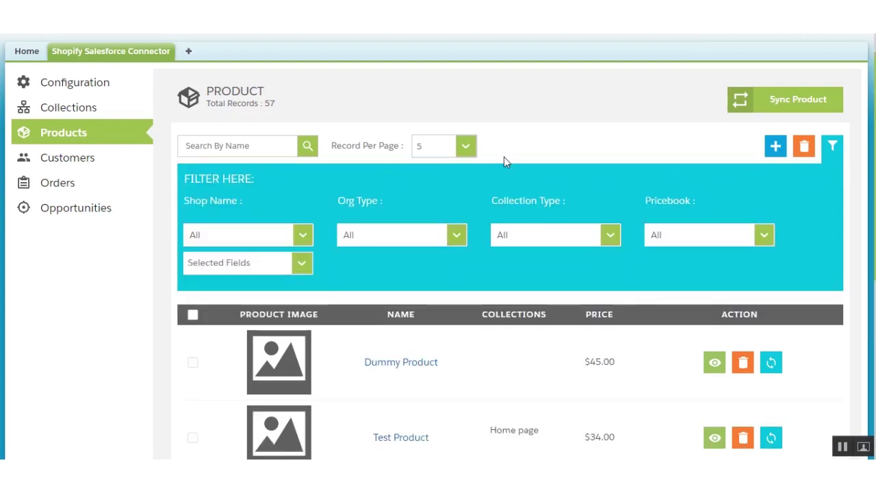
{"action": "left_click", "coordinate": [296, 233]}
{"action": "left_click", "coordinate": [263, 262]}
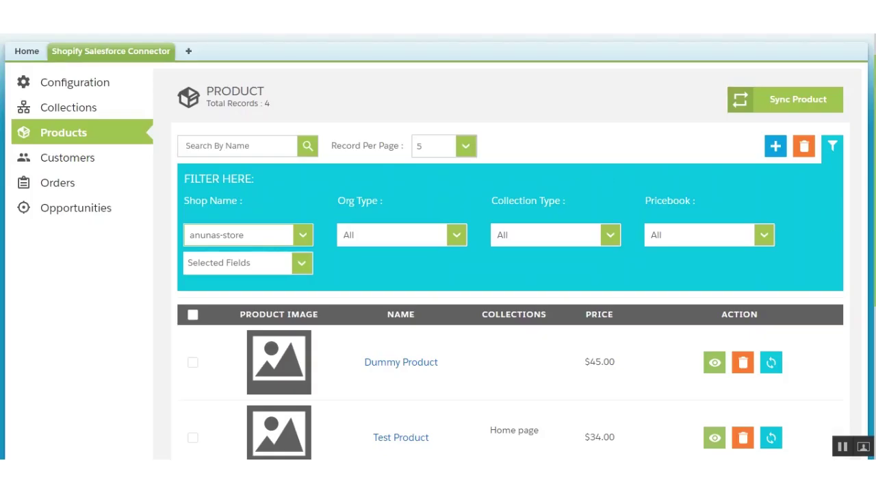
{"action": "scroll", "coordinate": [510, 260], "scroll_direction": "down", "scroll_amount": 2}
{"action": "scroll", "coordinate": [510, 260], "scroll_direction": "down", "scroll_amount": 3}
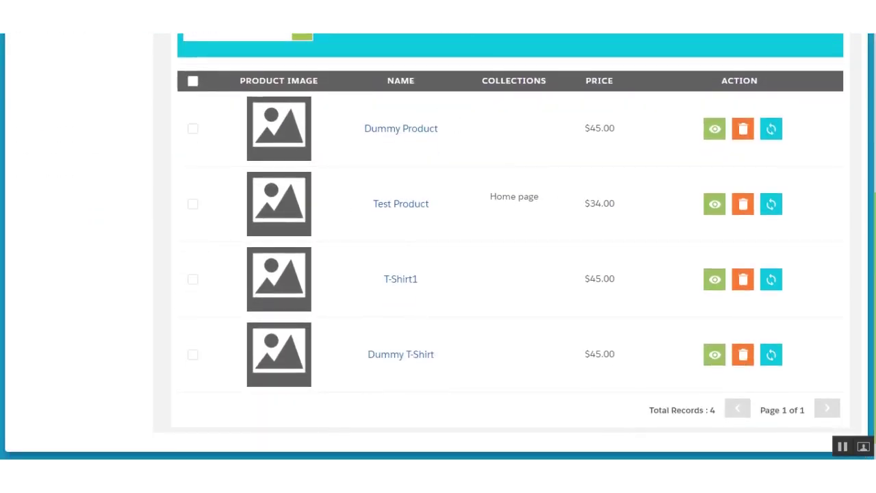
{"action": "scroll", "coordinate": [324, 190], "scroll_direction": "up", "scroll_amount": 5}
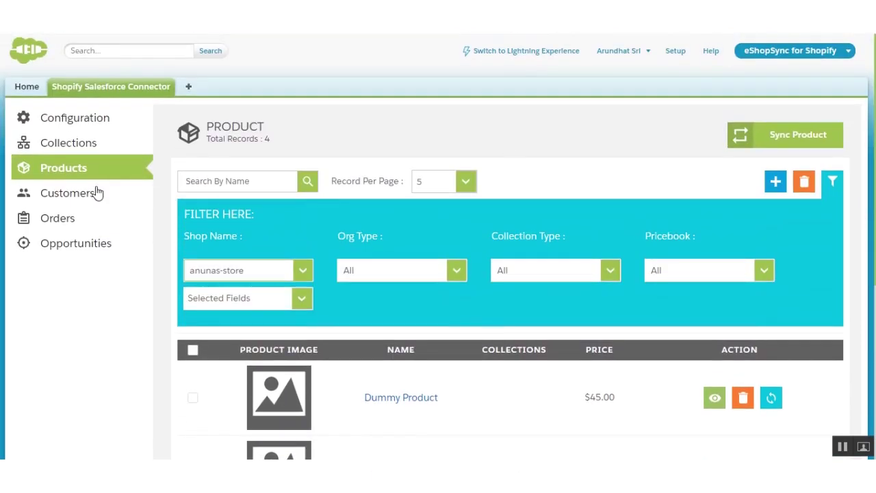
- Open the connector's customer list and look over its records
{"action": "left_click", "coordinate": [97, 193]}
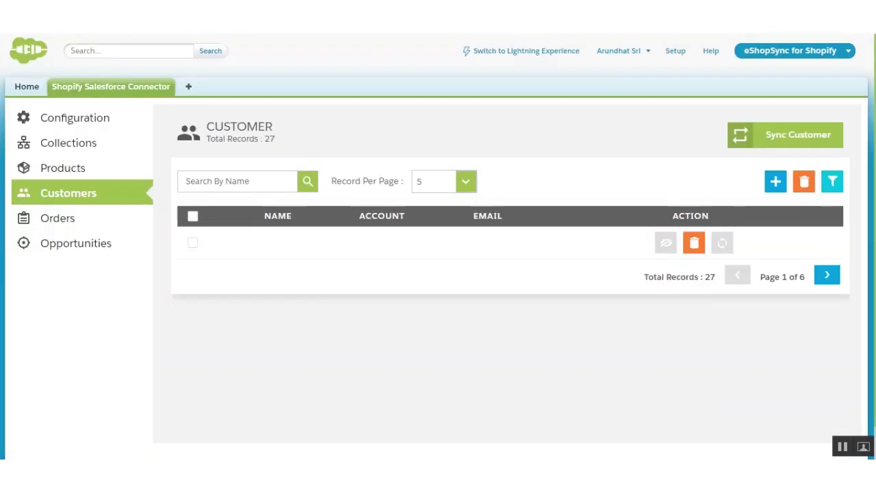
{"action": "scroll", "coordinate": [438, 246], "scroll_direction": "down", "scroll_amount": 1}
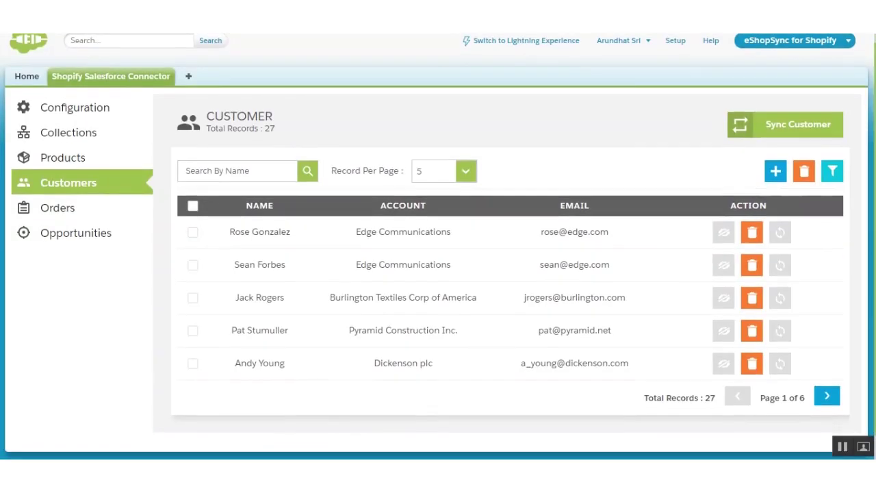
- Filter the connector's customer list by shop name anunas-store and look over the matching records
{"action": "left_click", "coordinate": [832, 171]}
{"action": "left_click", "coordinate": [303, 259]}
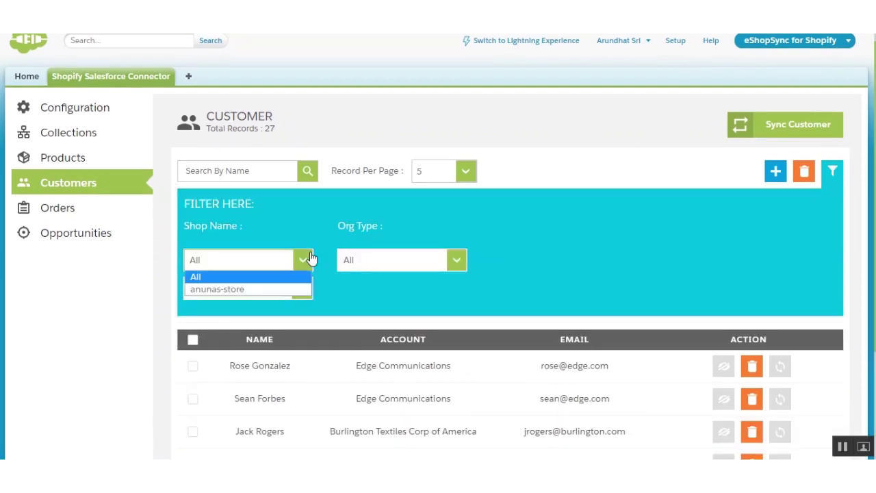
{"action": "left_click", "coordinate": [279, 289]}
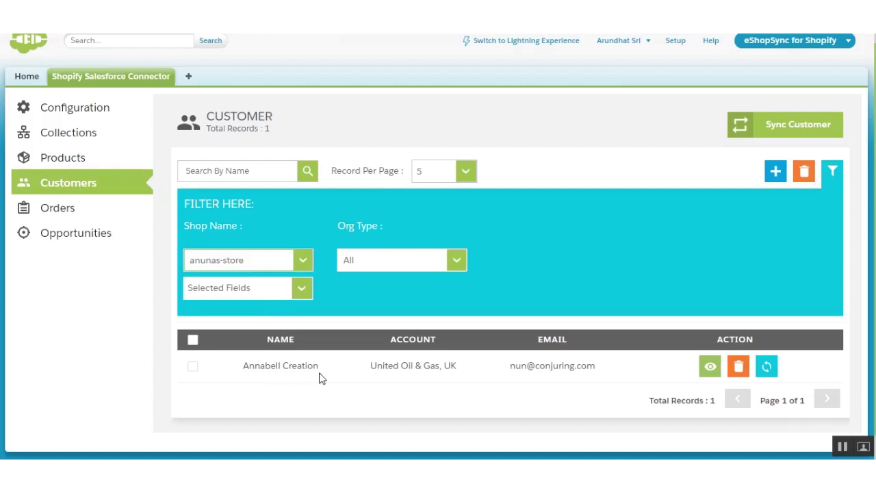
- Filter the connector's order list by shop name anunas-store, and sync the draft orders from Shopify
{"action": "left_click", "coordinate": [65, 208]}
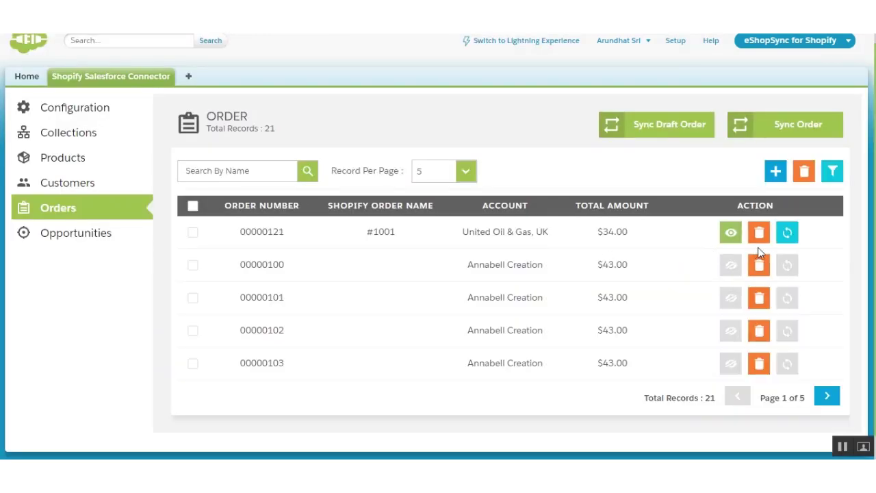
{"action": "left_click", "coordinate": [832, 177]}
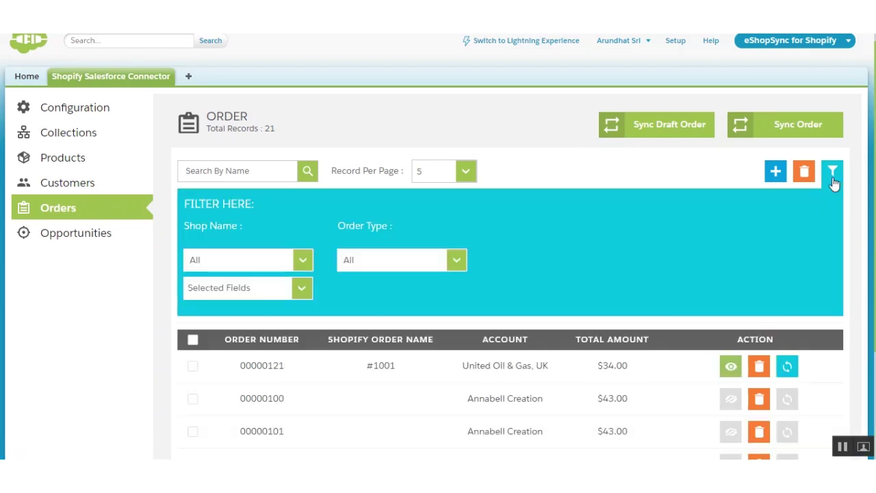
{"action": "left_click", "coordinate": [305, 261]}
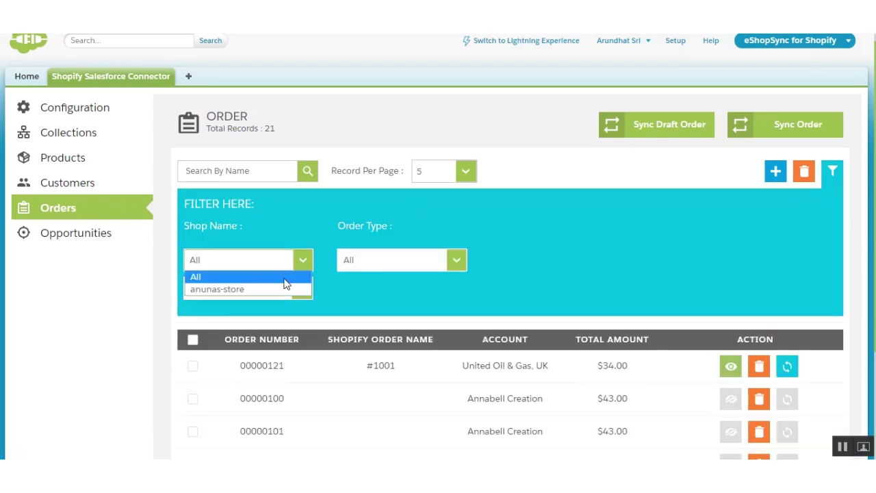
{"action": "left_click", "coordinate": [278, 290]}
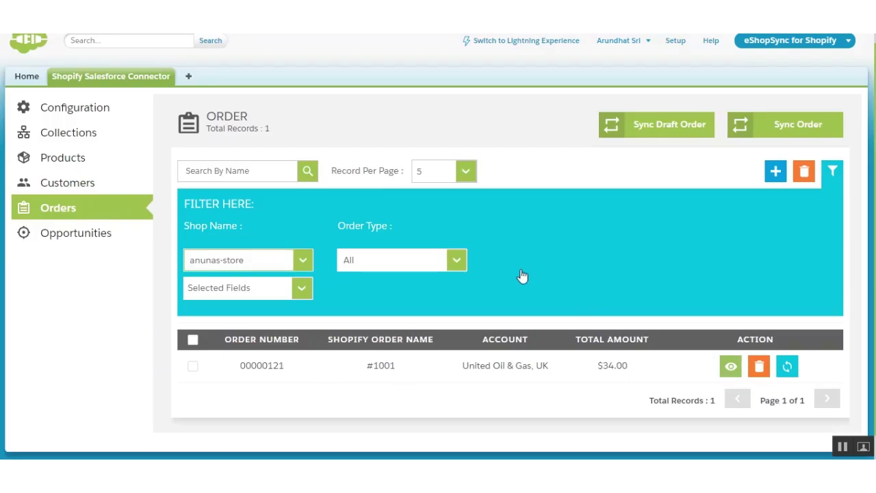
{"action": "left_click", "coordinate": [655, 131]}
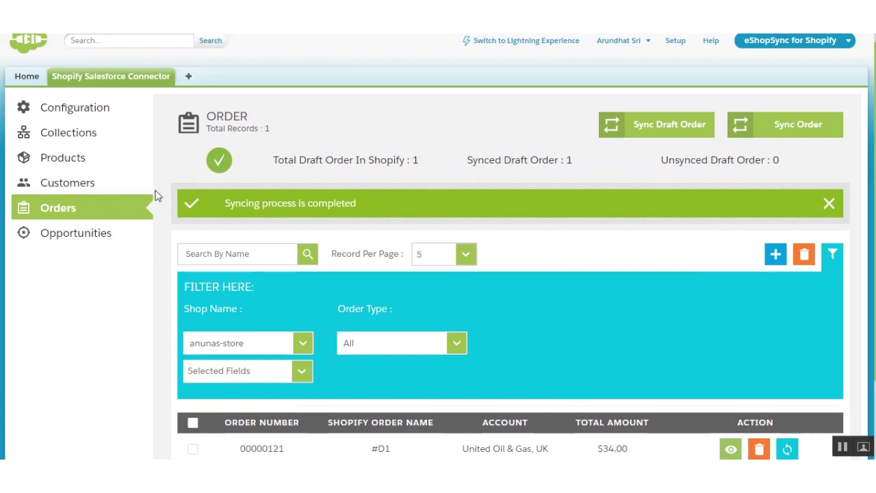
- Open the connector's opportunity list and look over its records
{"action": "left_click", "coordinate": [98, 233]}
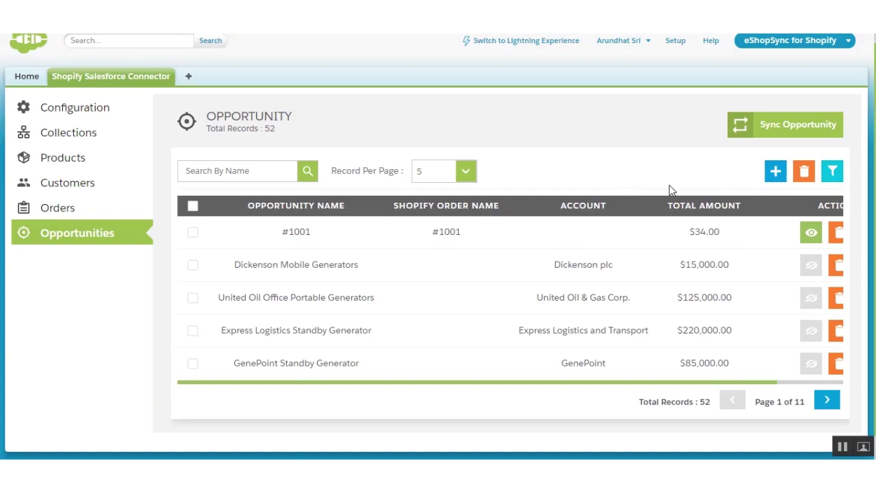
{"action": "scroll", "coordinate": [438, 246], "scroll_direction": "up", "scroll_amount": 1}
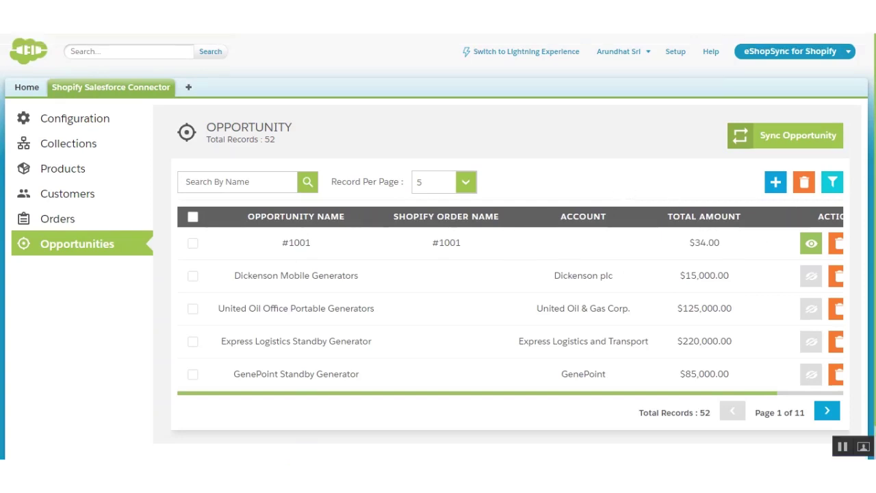